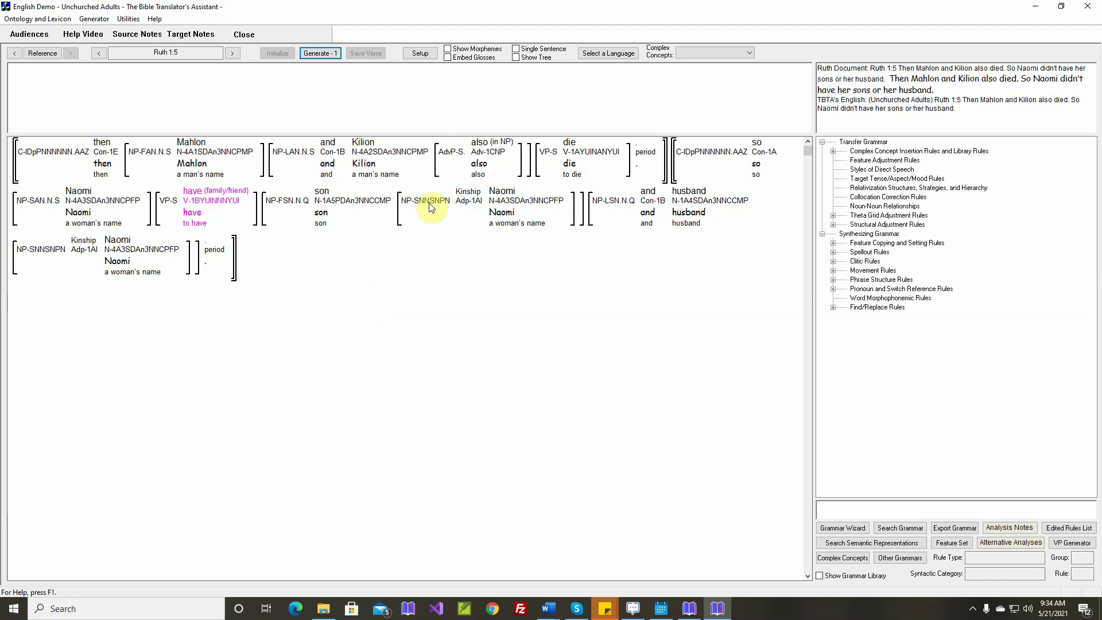
Step: Switch on single-sentence mode and generate the English text for the first sentence of Ruth 1:5
{"action": "left_click", "coordinate": [515, 49]}
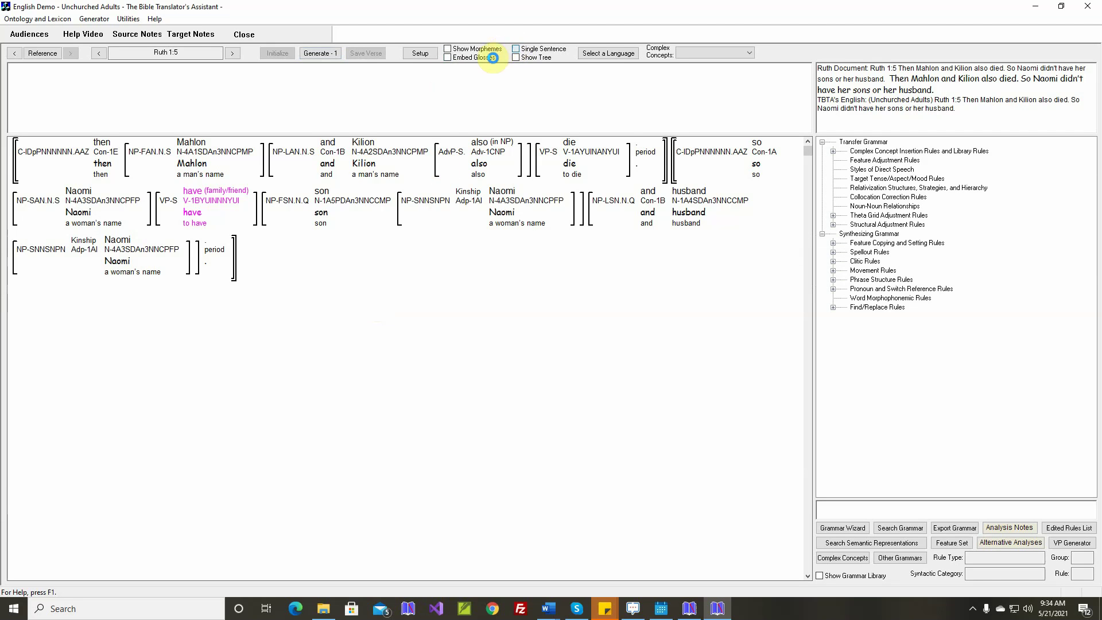
{"action": "left_click", "coordinate": [320, 53]}
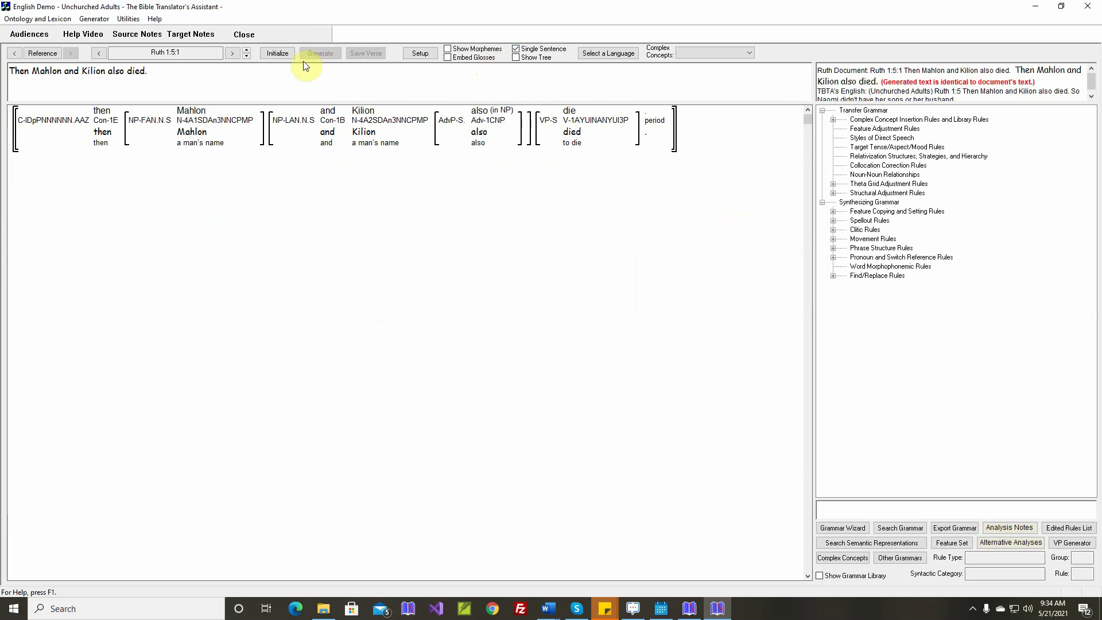
Step: In Ruth 1:5:2, mark the theta grid adjustment rule for the verb "have" (have-B) as unnecessary and save it
{"action": "left_click", "coordinate": [246, 50]}
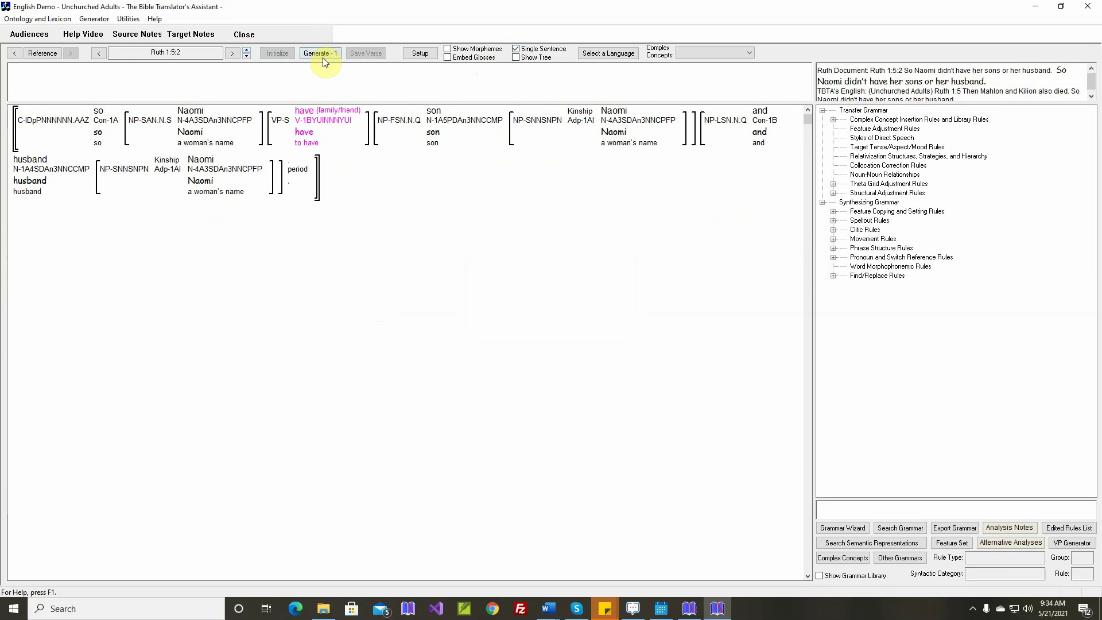
{"action": "right_click", "coordinate": [314, 111]}
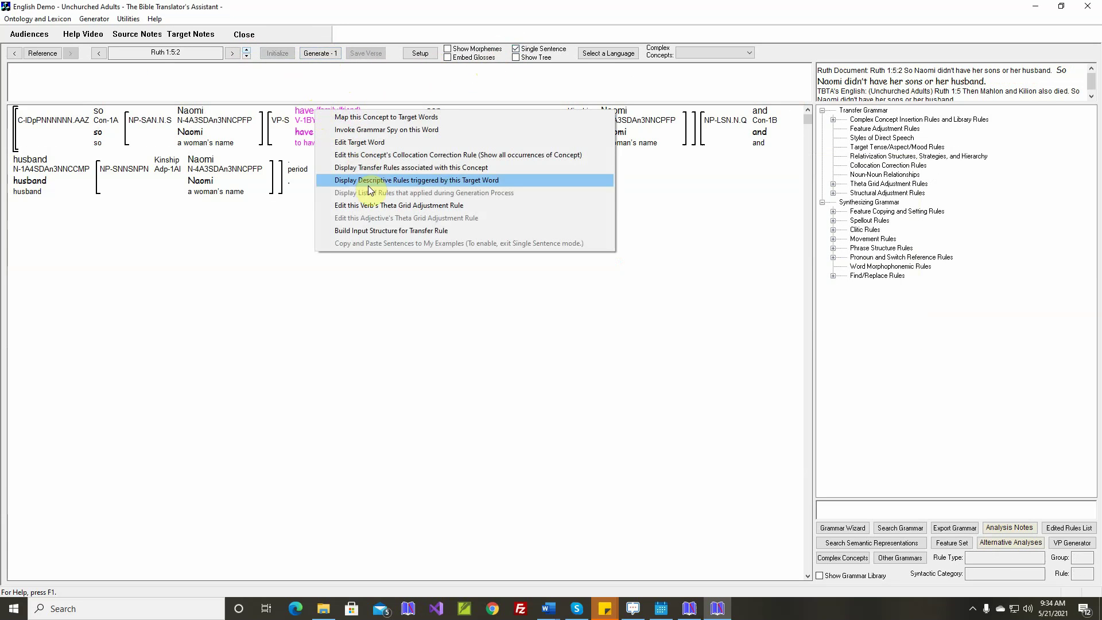
{"action": "left_click", "coordinate": [374, 205]}
{"action": "mouse_move", "coordinate": [331, 269]}
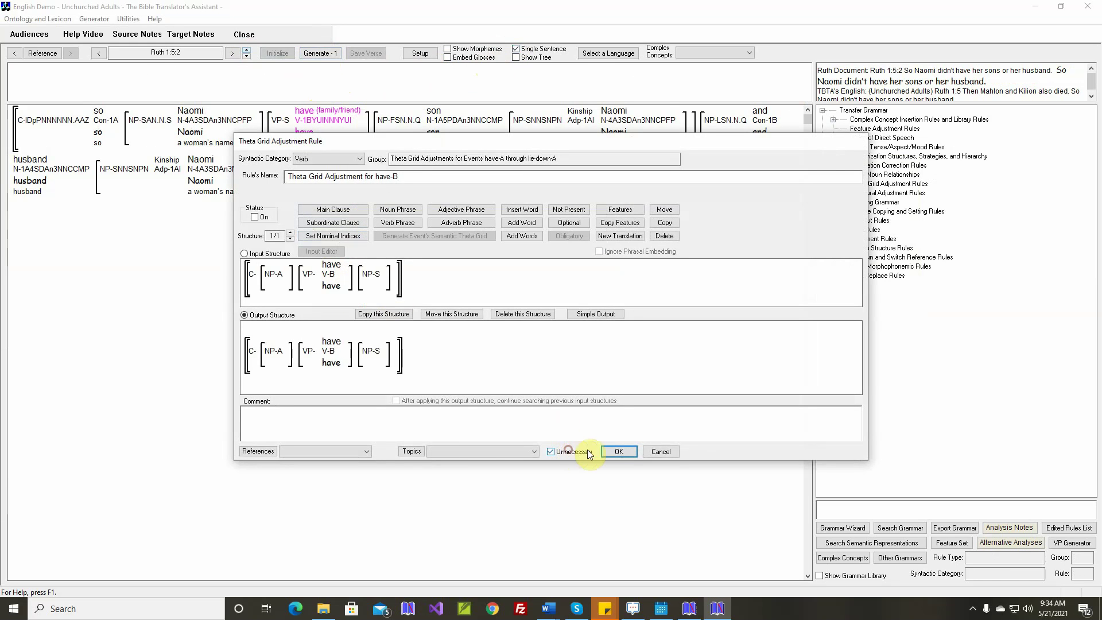
{"action": "left_click", "coordinate": [613, 451]}
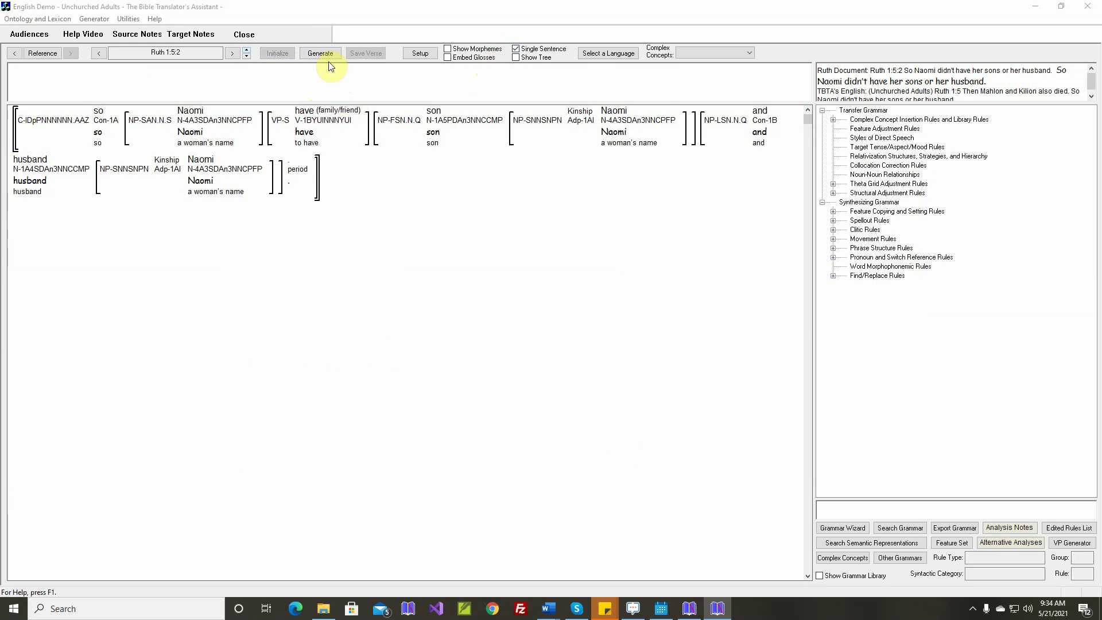
Step: Generate the text for Ruth 1:5:2, then initialize the sentence again to inspect its verb, noun phrases and conjunction
{"action": "left_click", "coordinate": [322, 54]}
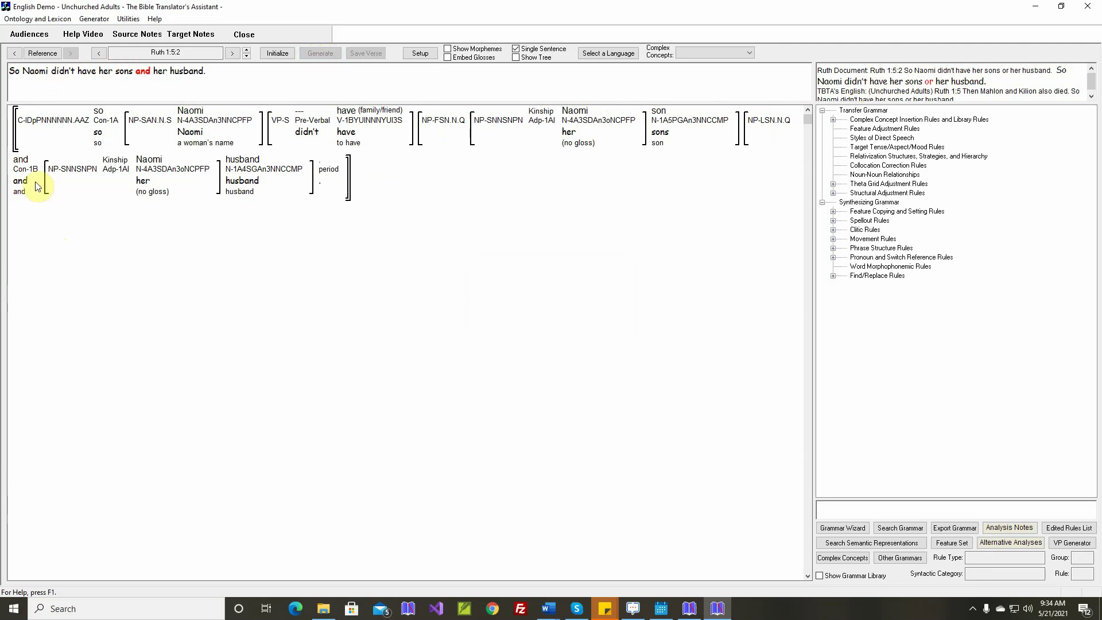
{"action": "mouse_move", "coordinate": [325, 134]}
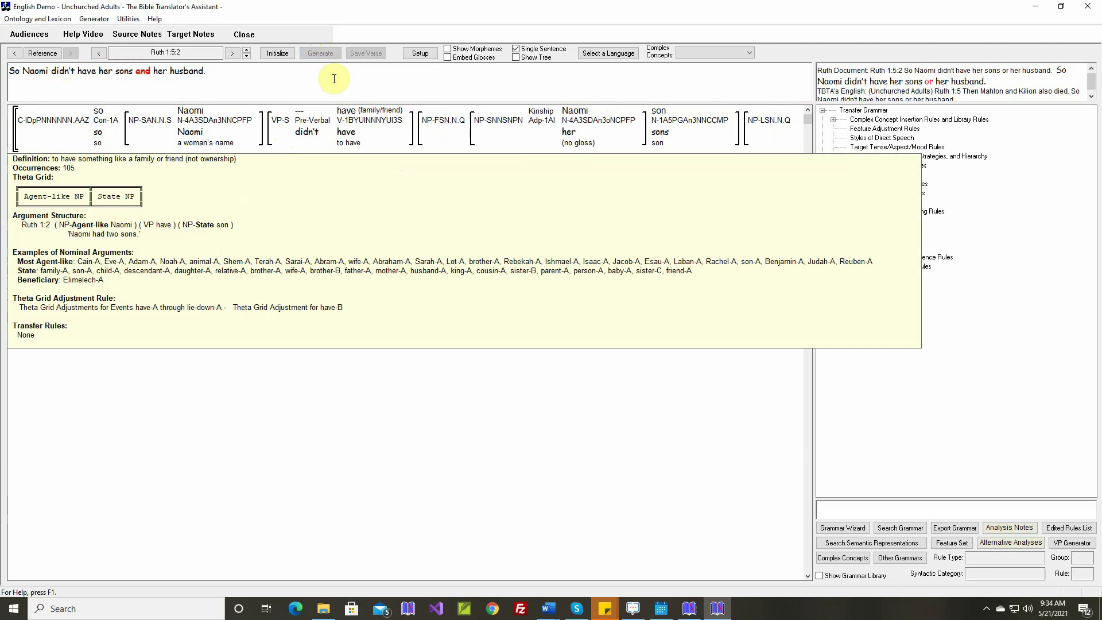
{"action": "left_click", "coordinate": [279, 53]}
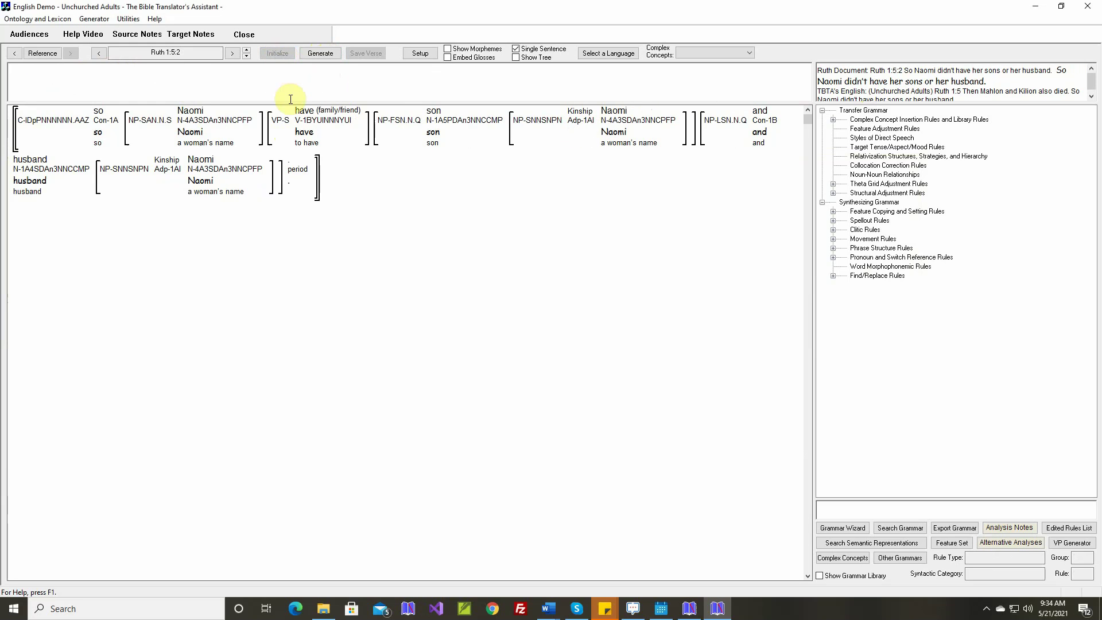
{"action": "mouse_move", "coordinate": [297, 121]}
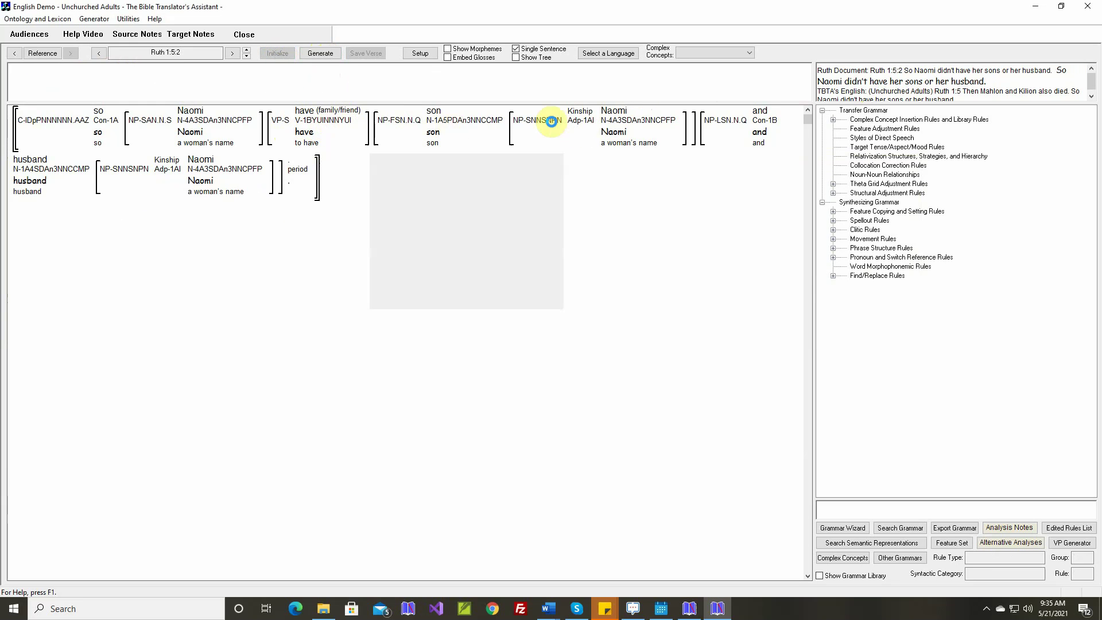
{"action": "mouse_move", "coordinate": [765, 136]}
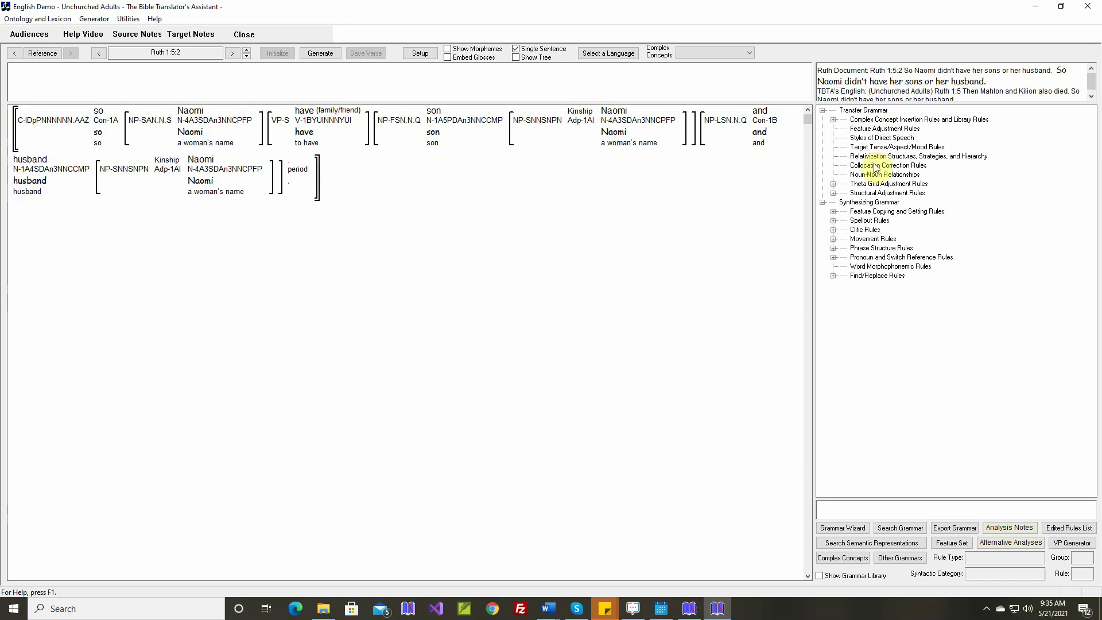
Step: Add a new rule group named "Conjunction Issues" to the Structural Adjustment Rules
{"action": "left_click", "coordinate": [833, 193]}
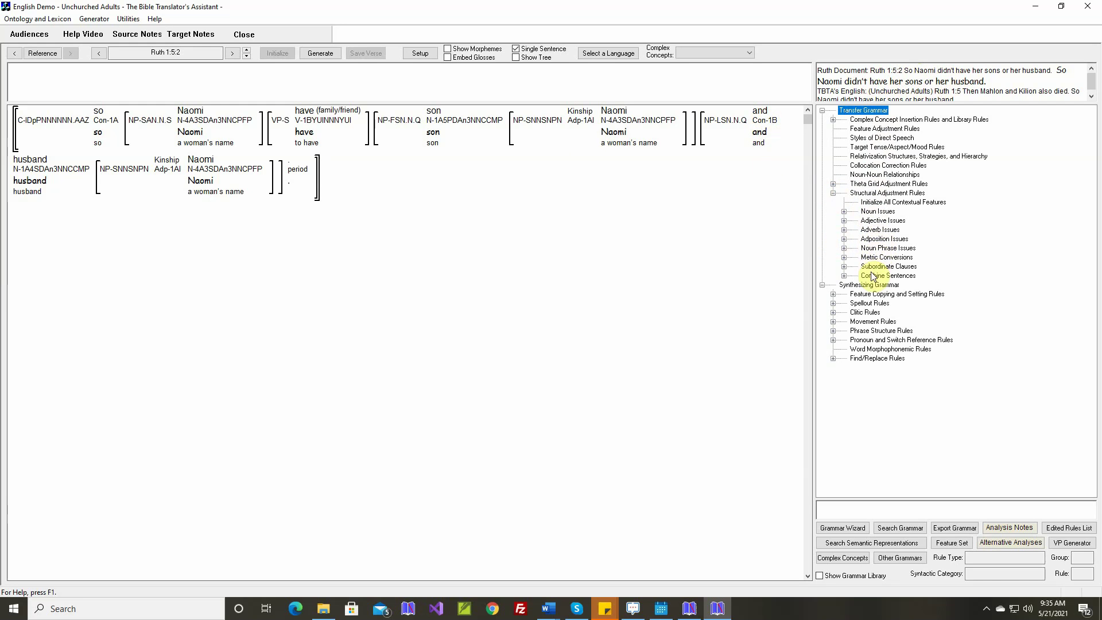
{"action": "double_click", "coordinate": [879, 193]}
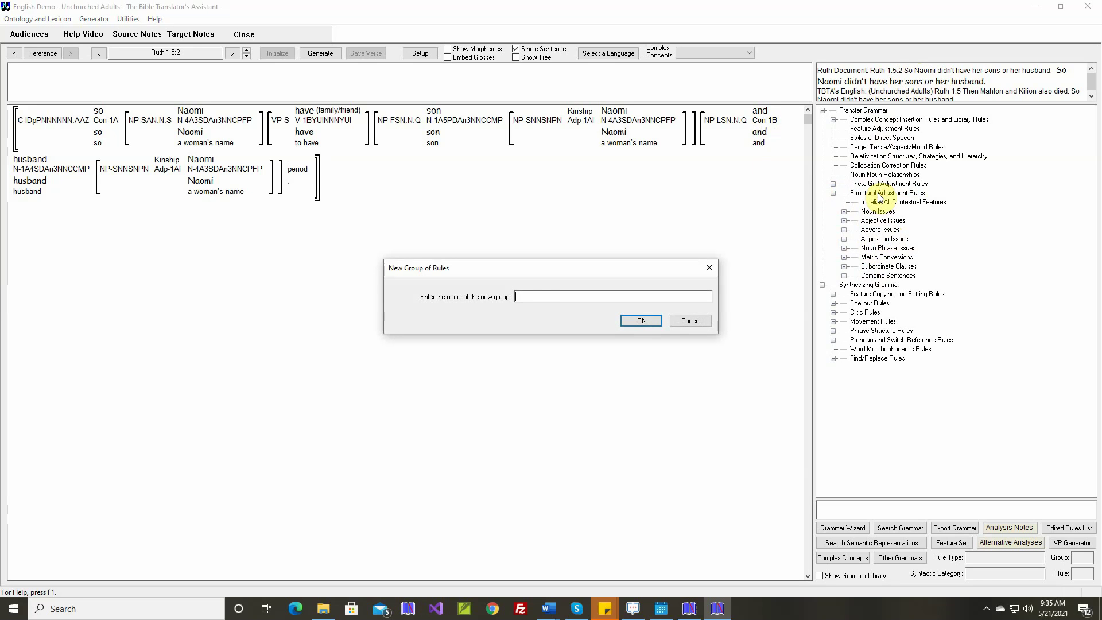
{"action": "type", "text": "Conjunction"}
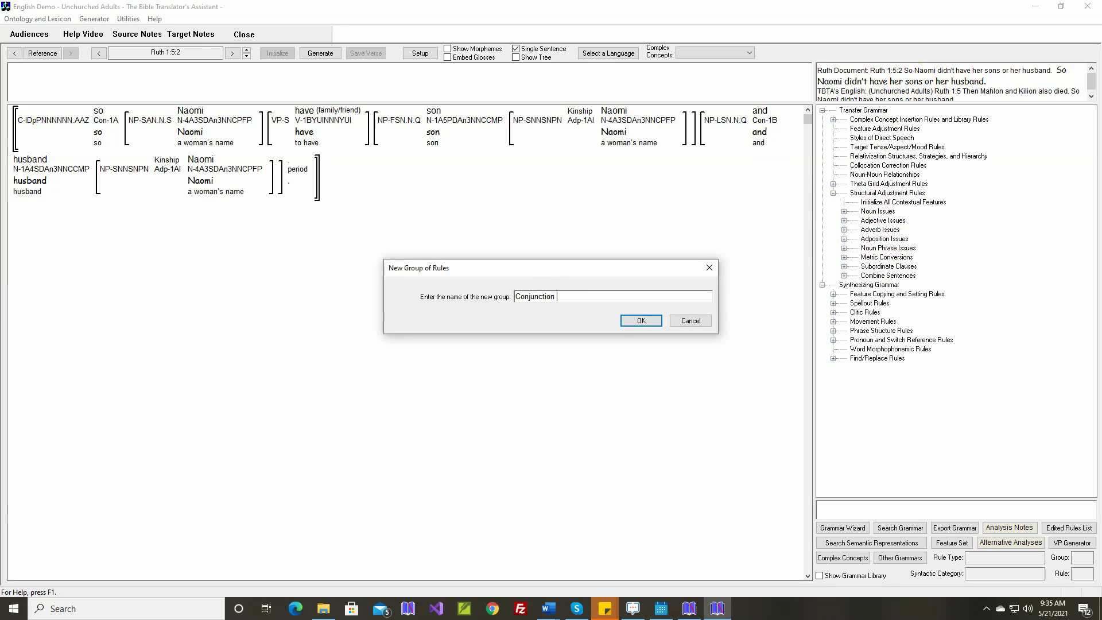
{"action": "type", "text": " Issues"}
{"action": "key", "text": "Return"}
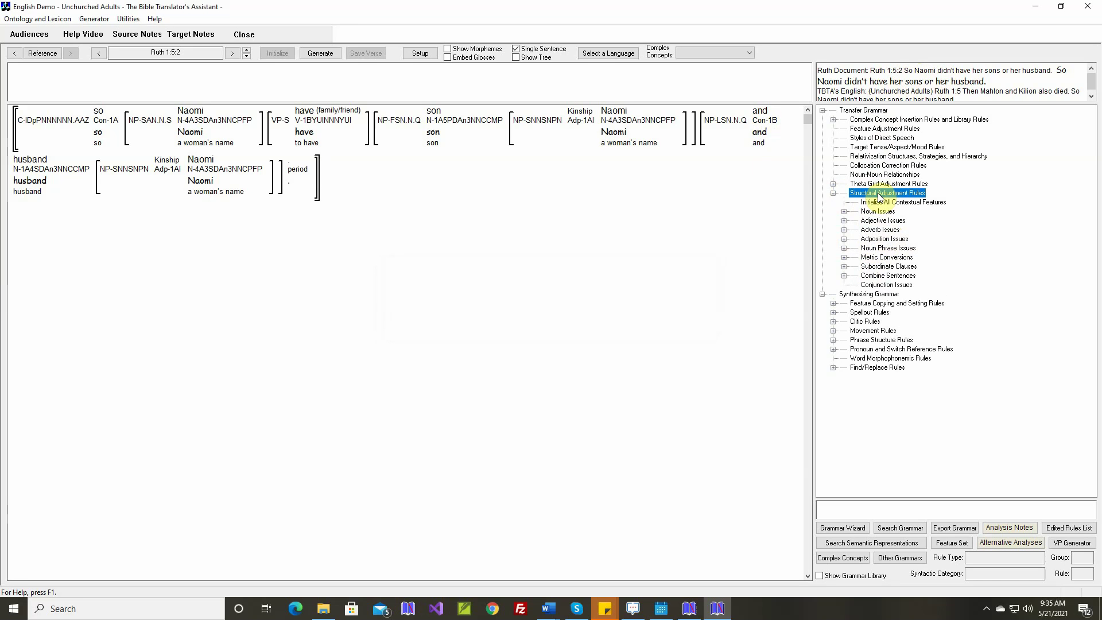
Step: Move the Conjunction Issues group to directly after Adposition Issues in the Structural Adjustment Rules
{"action": "left_click", "coordinate": [893, 285]}
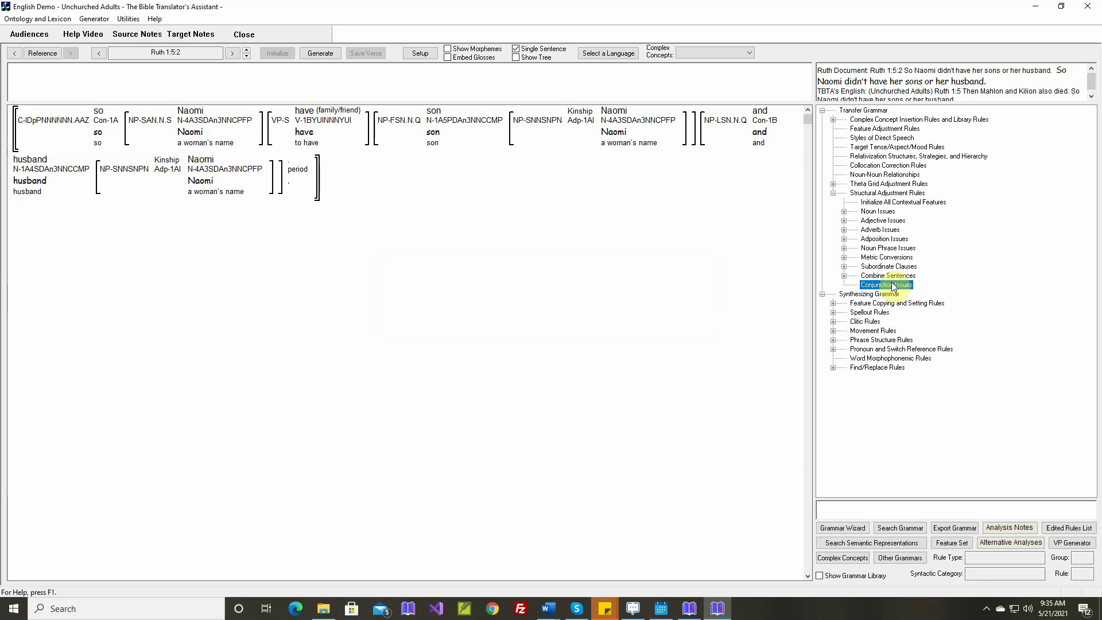
{"action": "left_click_drag", "start_coordinate": [893, 285], "coordinate": [889, 248]}
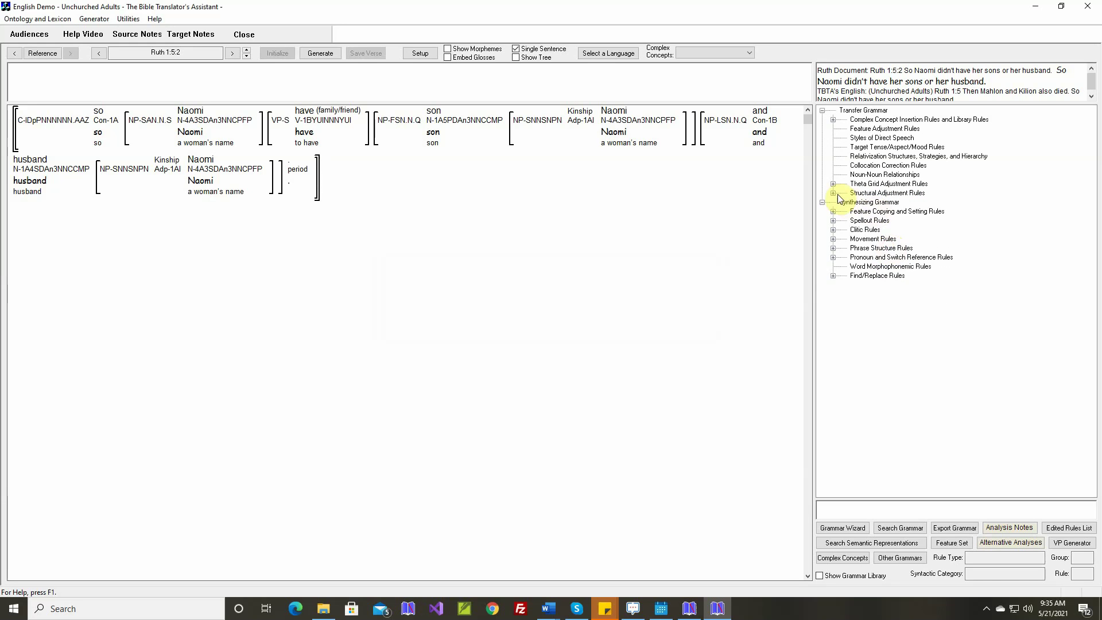
{"action": "left_click", "coordinate": [834, 193]}
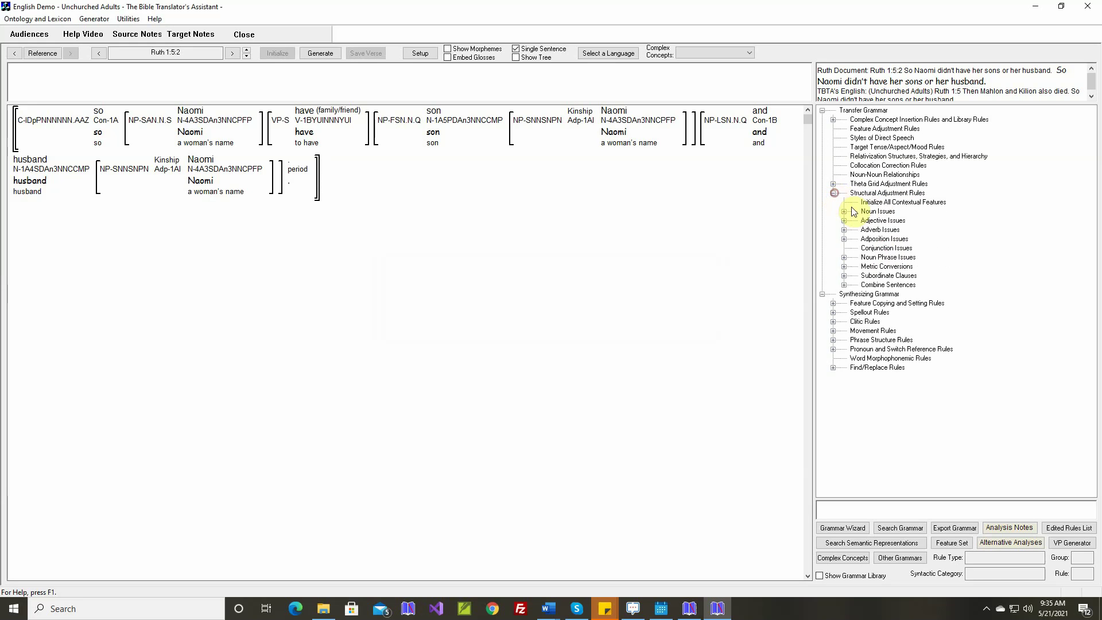
Step: Create a new structural adjustment rule in the Conjunction Issues group with Conjunctions as its semantic category
{"action": "double_click", "coordinate": [895, 251]}
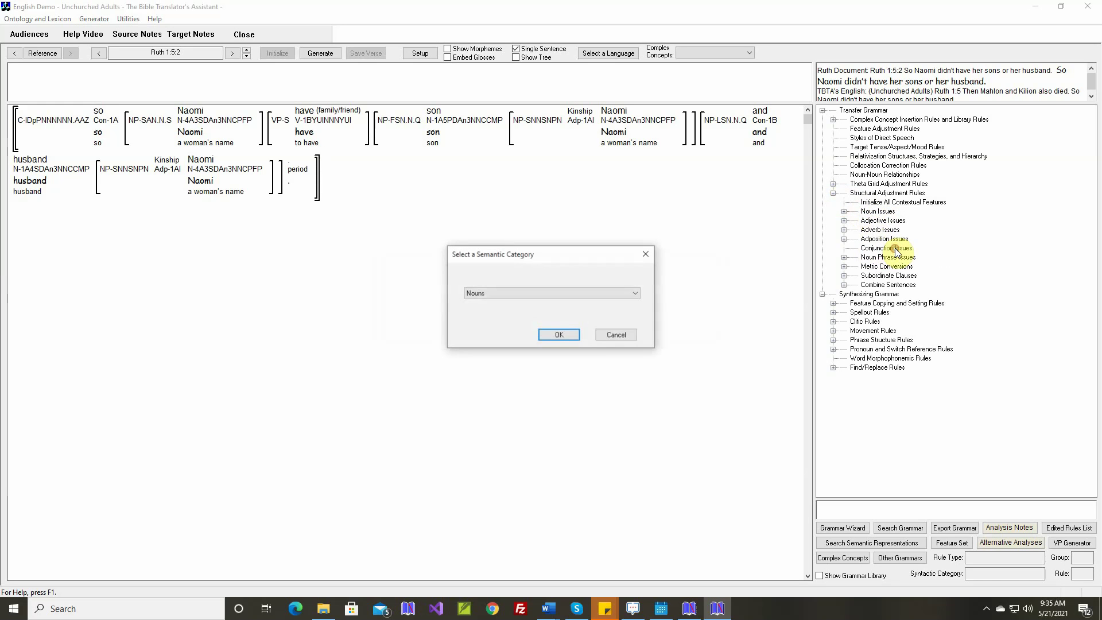
{"action": "left_click", "coordinate": [571, 295]}
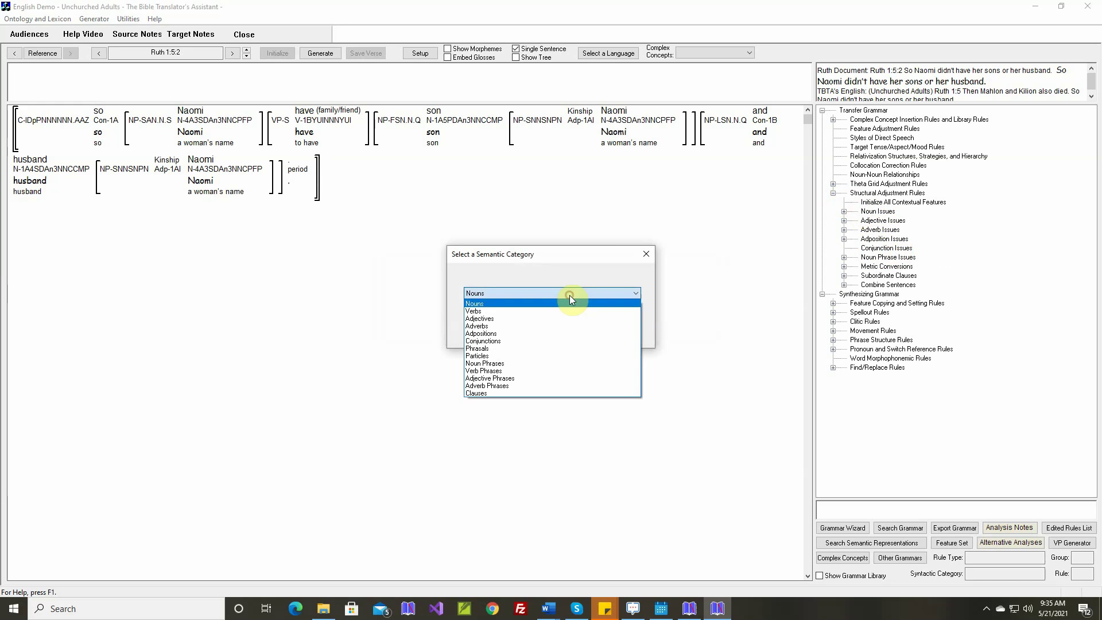
{"action": "left_click", "coordinate": [533, 341]}
{"action": "left_click", "coordinate": [554, 338]}
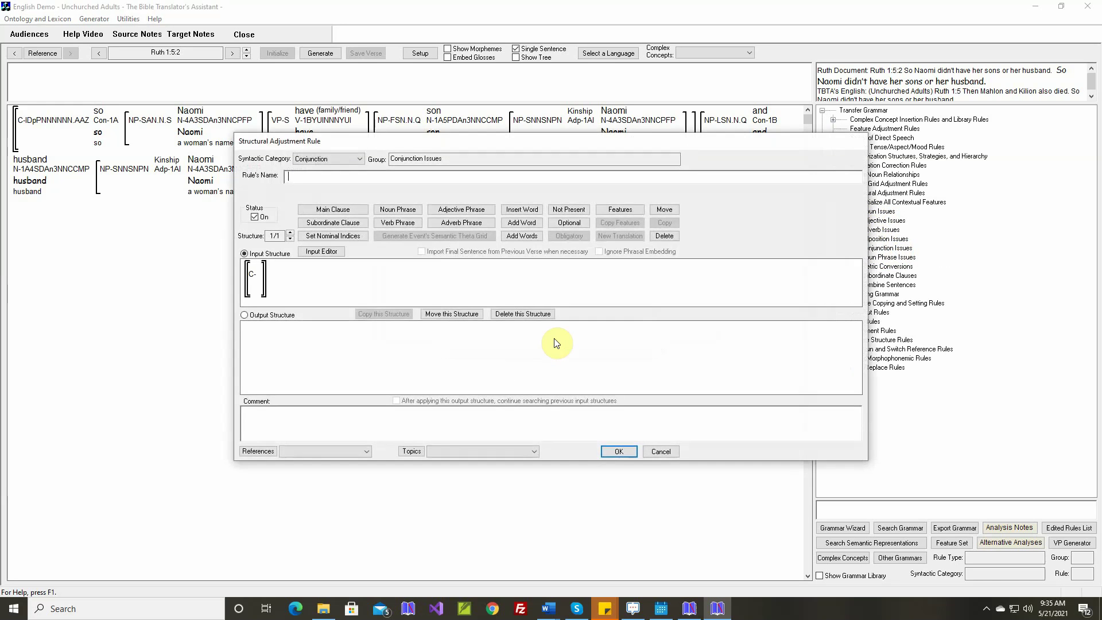
Step: Name the rule "When a verb's Polarity is Negative and there are conjoined Object NPs, change the conjunction from and to or"
{"action": "type", "text": "When a verb's Polarity is Negative and there are conjoined Object NPs,"}
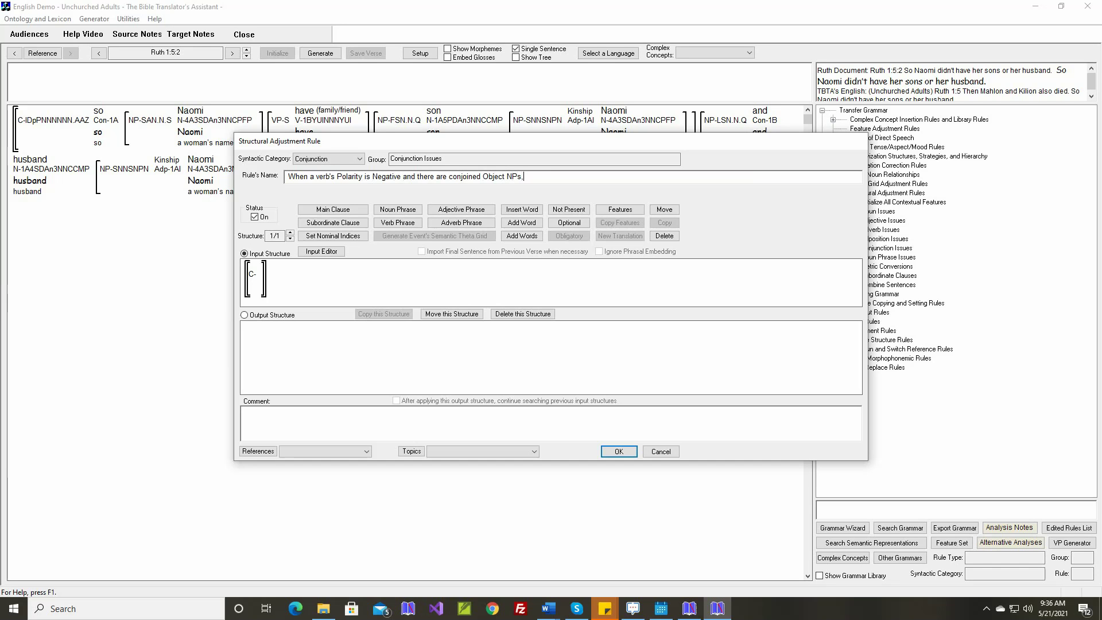
{"action": "type", "text": "njunction from and t"}
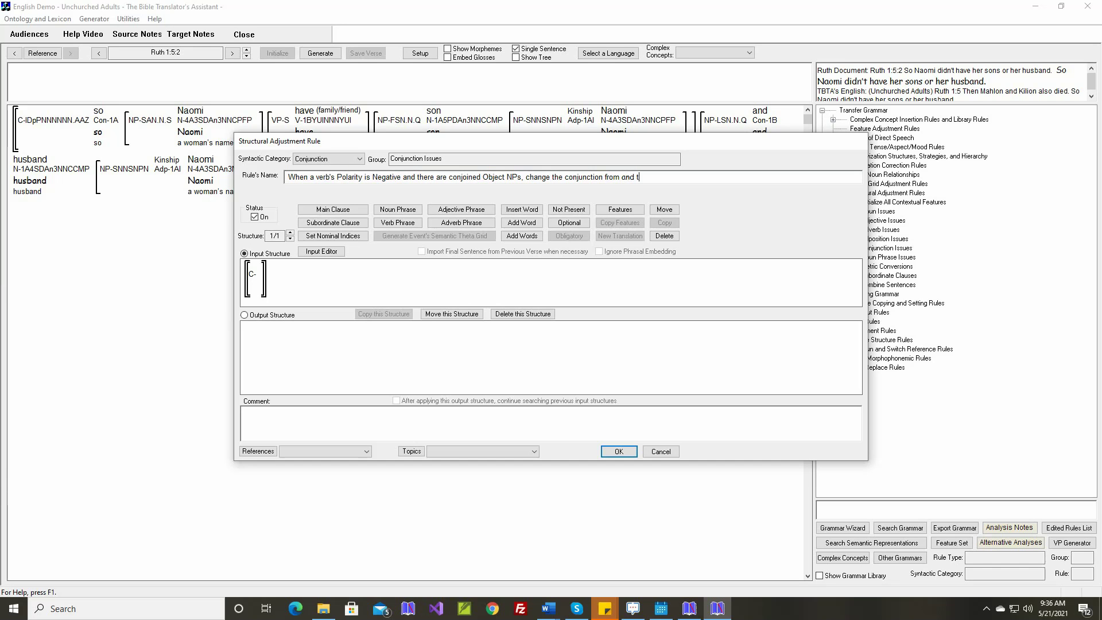
{"action": "type", "text": "o or"}
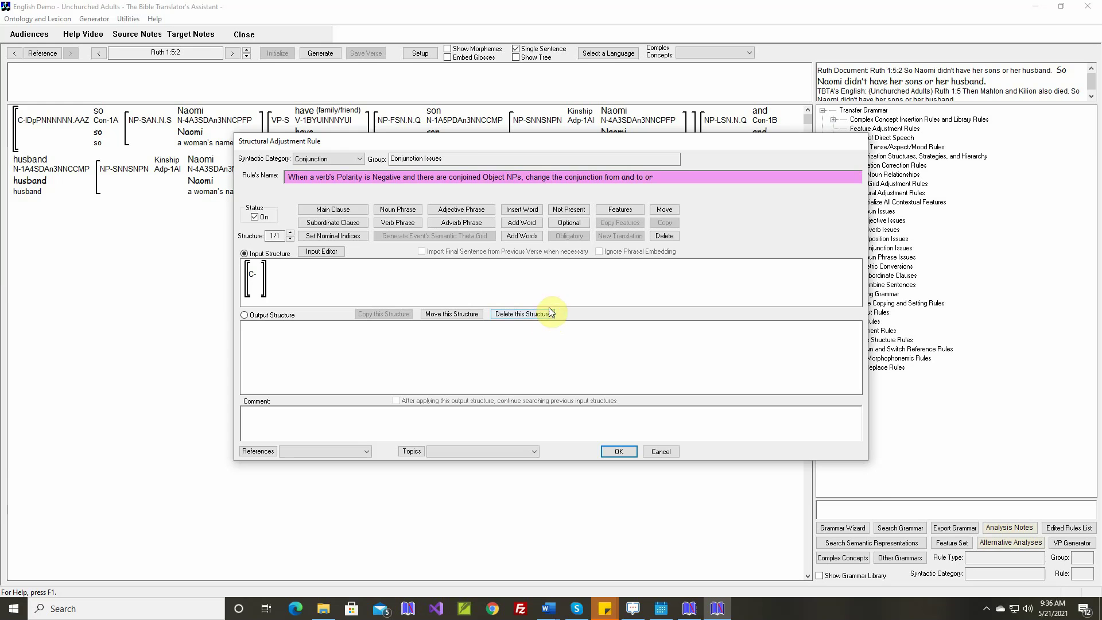
Step: Build the input structure from a verb phrase with a verb, a noun phrase, and a noun phrase containing the "and" that joins noun phrases
{"action": "left_click_drag", "start_coordinate": [488, 143], "coordinate": [504, 232]}
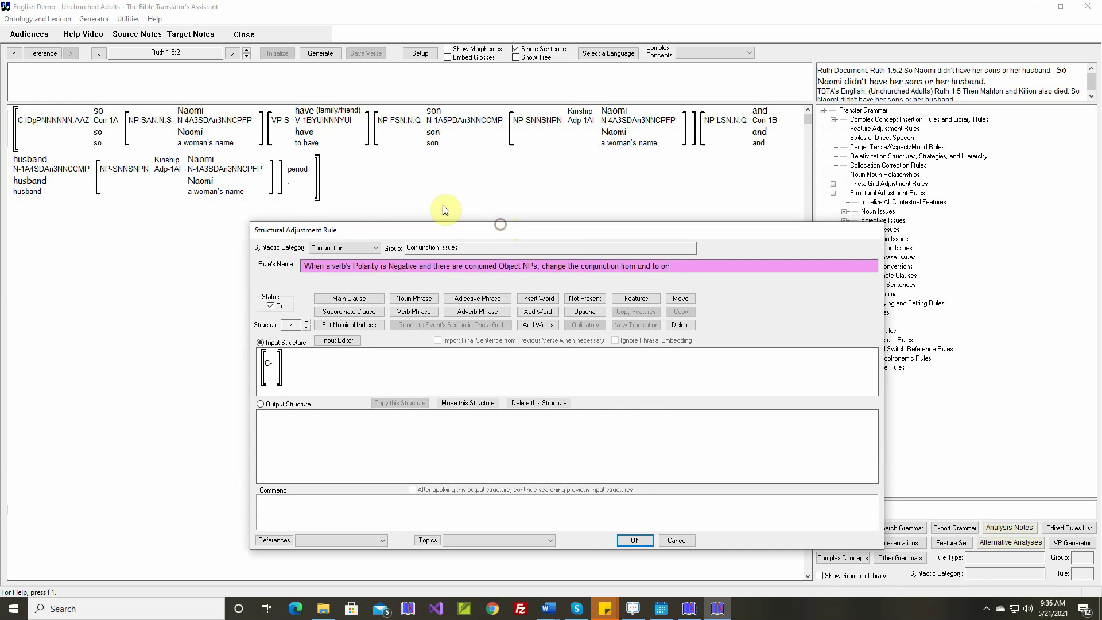
{"action": "mouse_move", "coordinate": [398, 127]}
{"action": "left_click_drag", "start_coordinate": [419, 228], "coordinate": [416, 267]}
{"action": "left_click", "coordinate": [411, 116]}
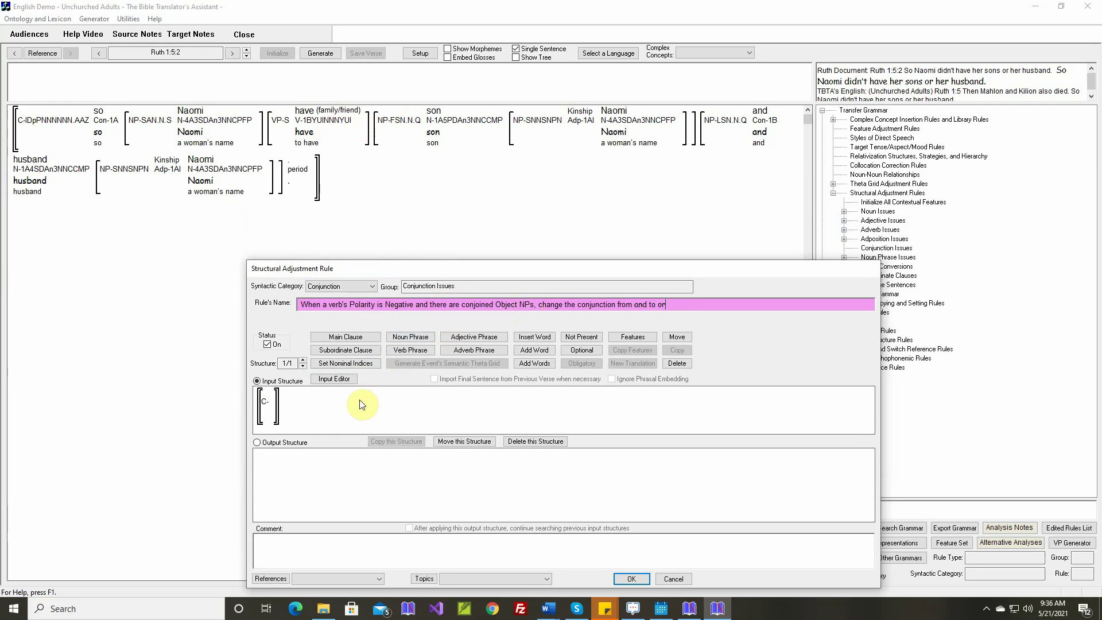
{"action": "mouse_move", "coordinate": [402, 125]}
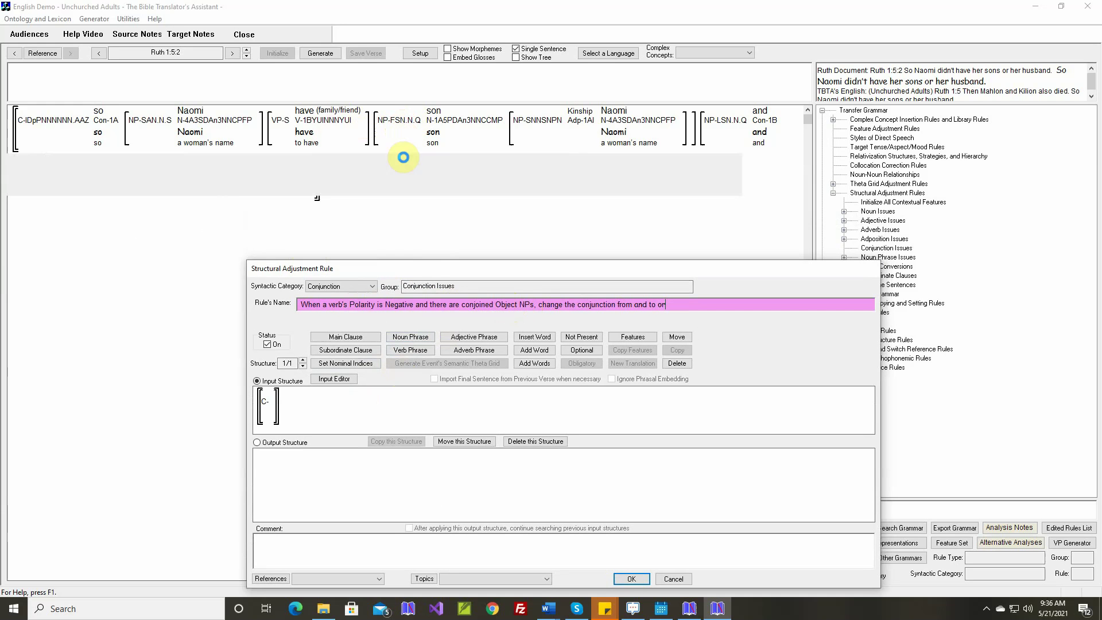
{"action": "left_click_drag", "start_coordinate": [438, 269], "coordinate": [435, 200]}
{"action": "left_click", "coordinate": [351, 310]}
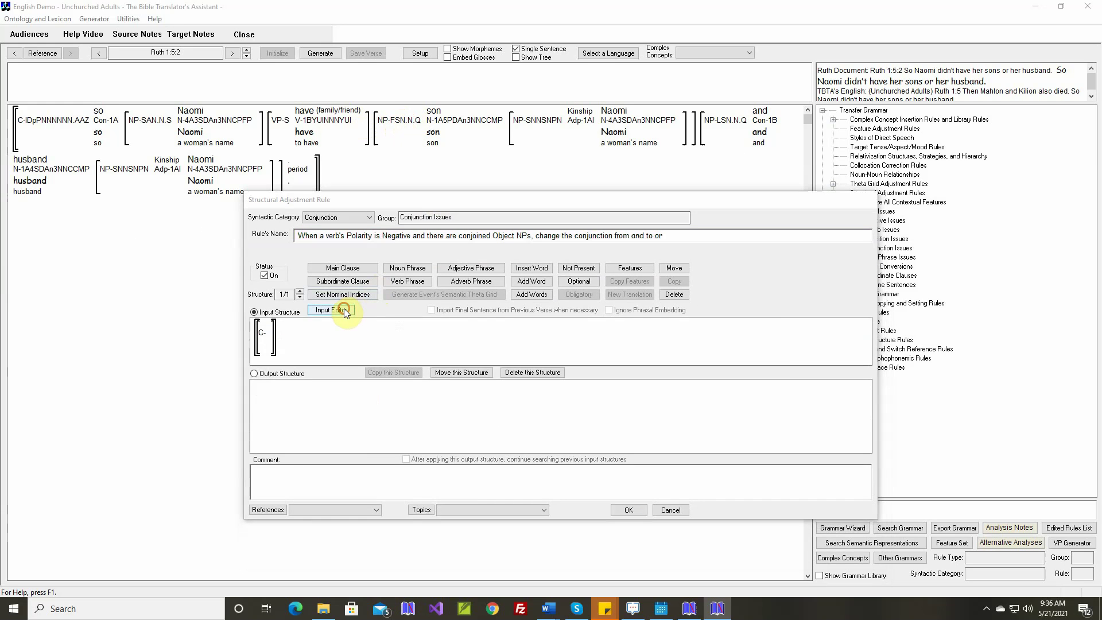
{"action": "type", "text": "(vp v) (np ) (np and"}
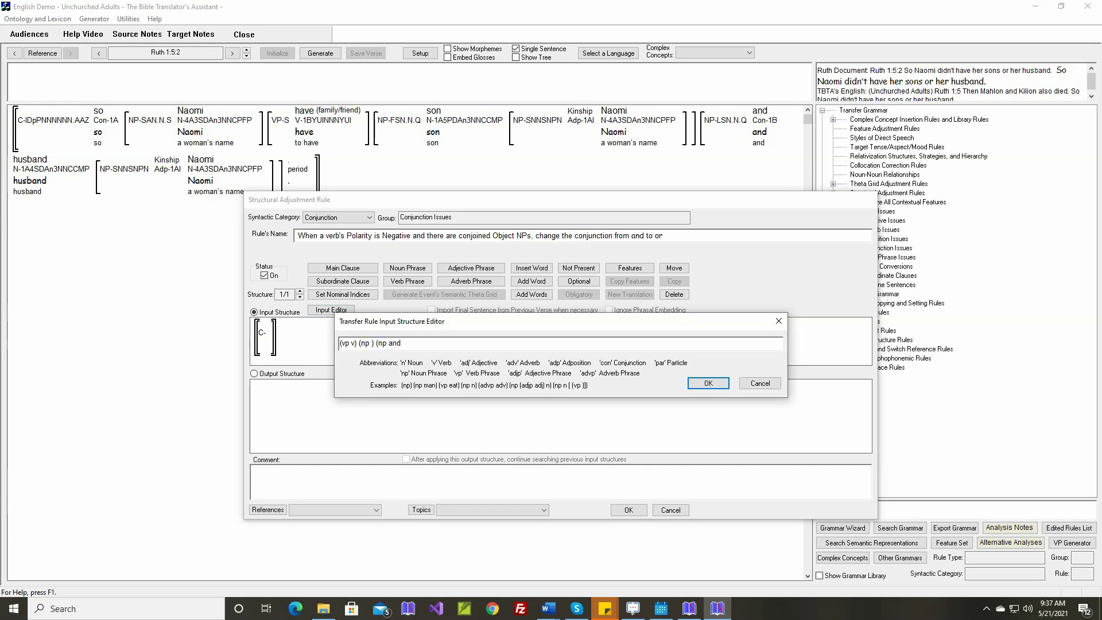
{"action": "key", "text": "Return"}
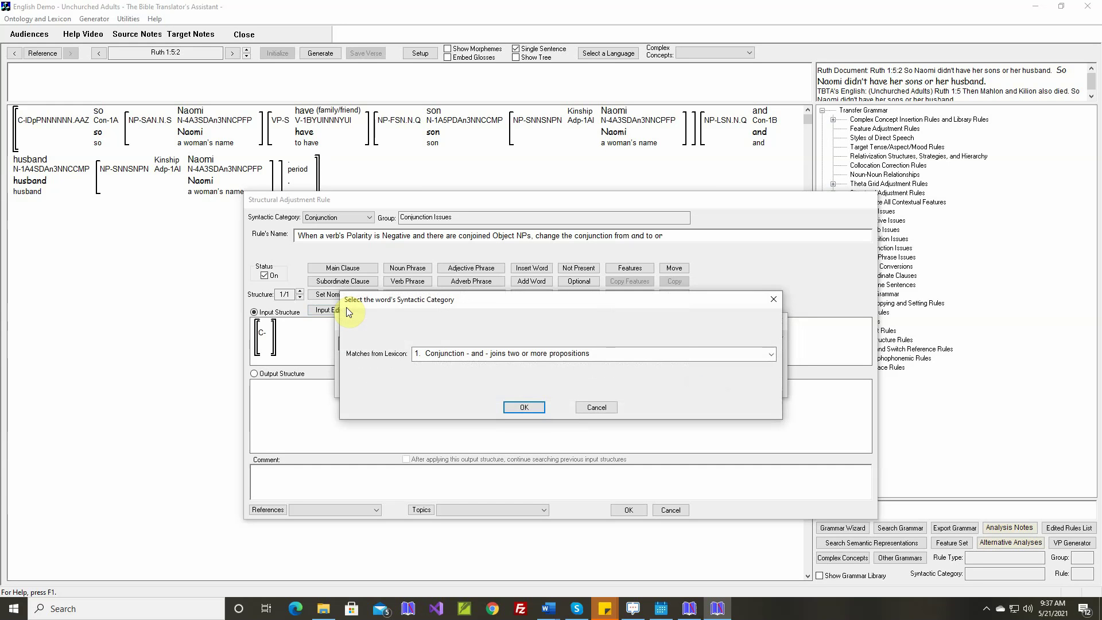
{"action": "left_click", "coordinate": [528, 356]}
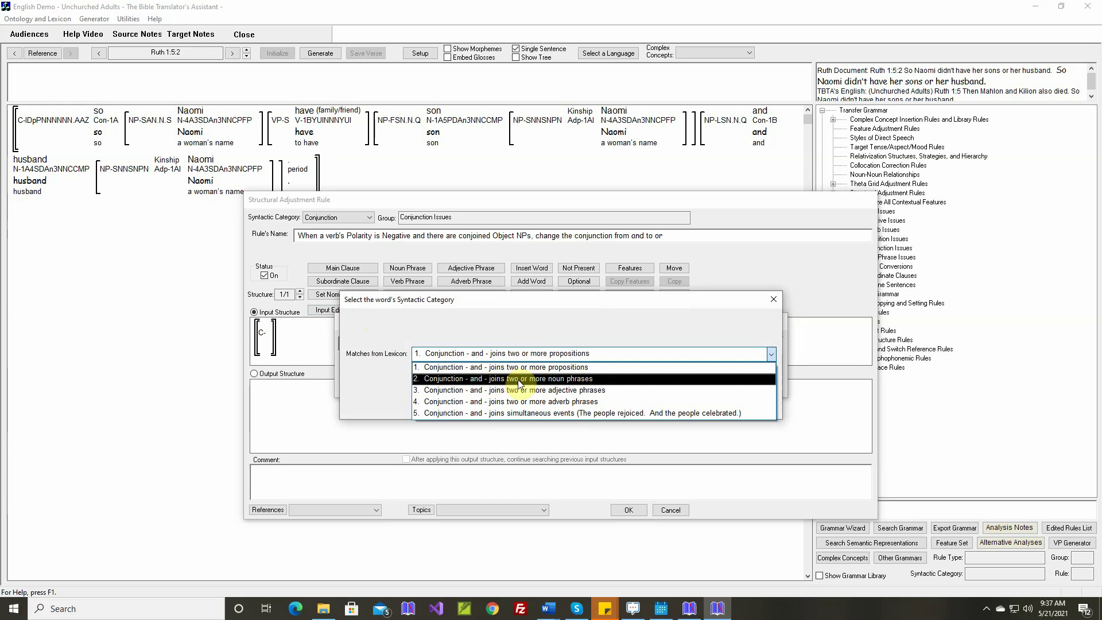
{"action": "left_click", "coordinate": [542, 380]}
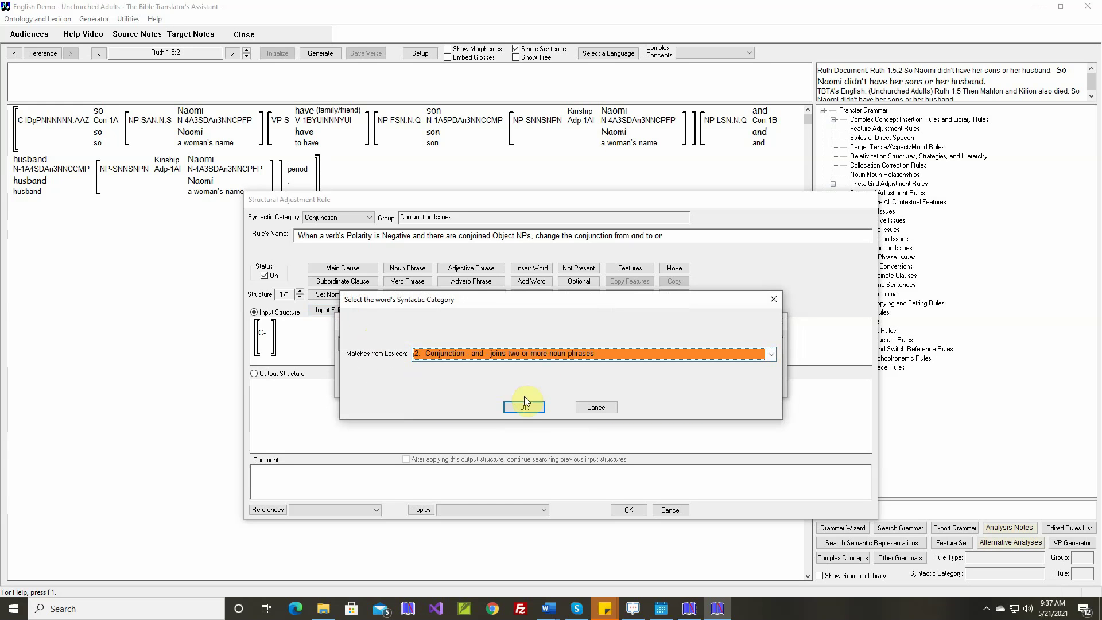
{"action": "left_click", "coordinate": [525, 407]}
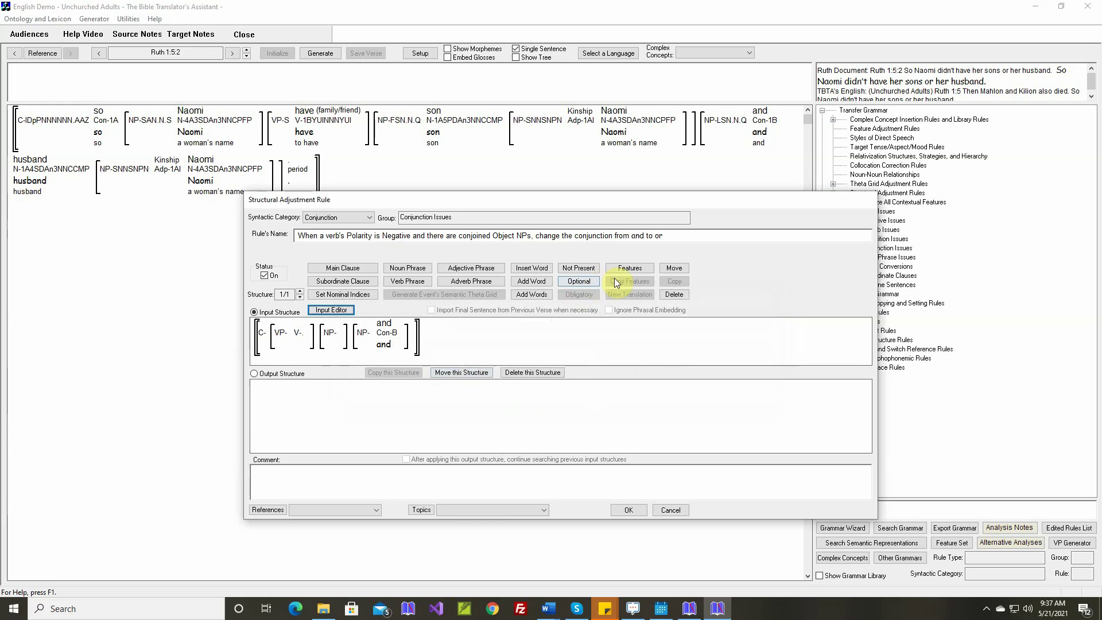
Step: Set the Polarity feature of the verb in the input structure to Negative
{"action": "double_click", "coordinate": [298, 332]}
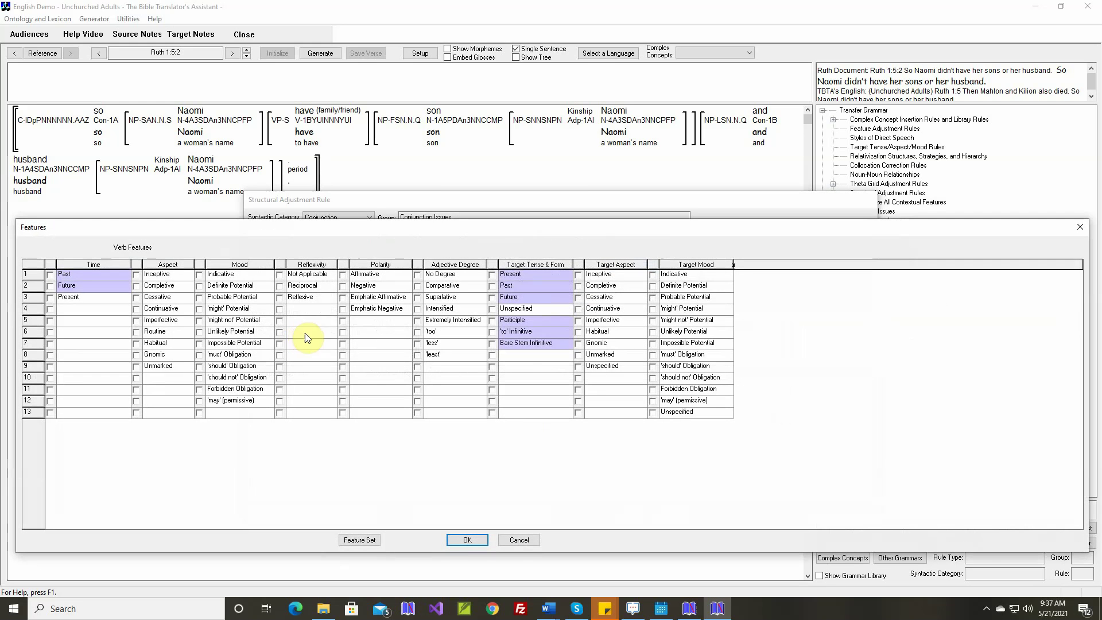
{"action": "left_click", "coordinate": [344, 287]}
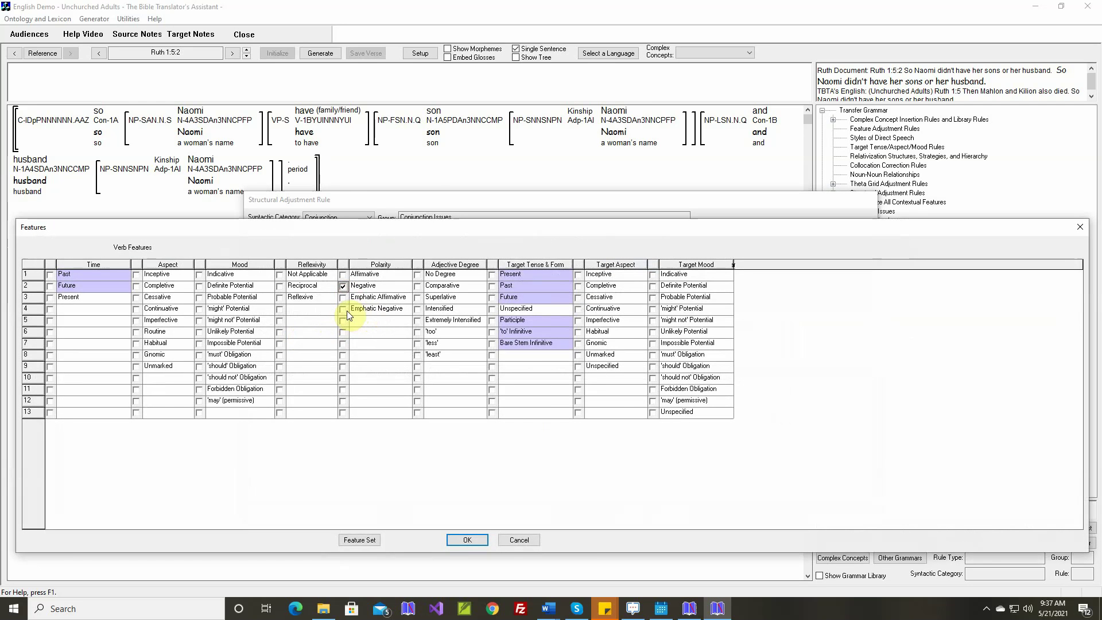
{"action": "left_click", "coordinate": [467, 540]}
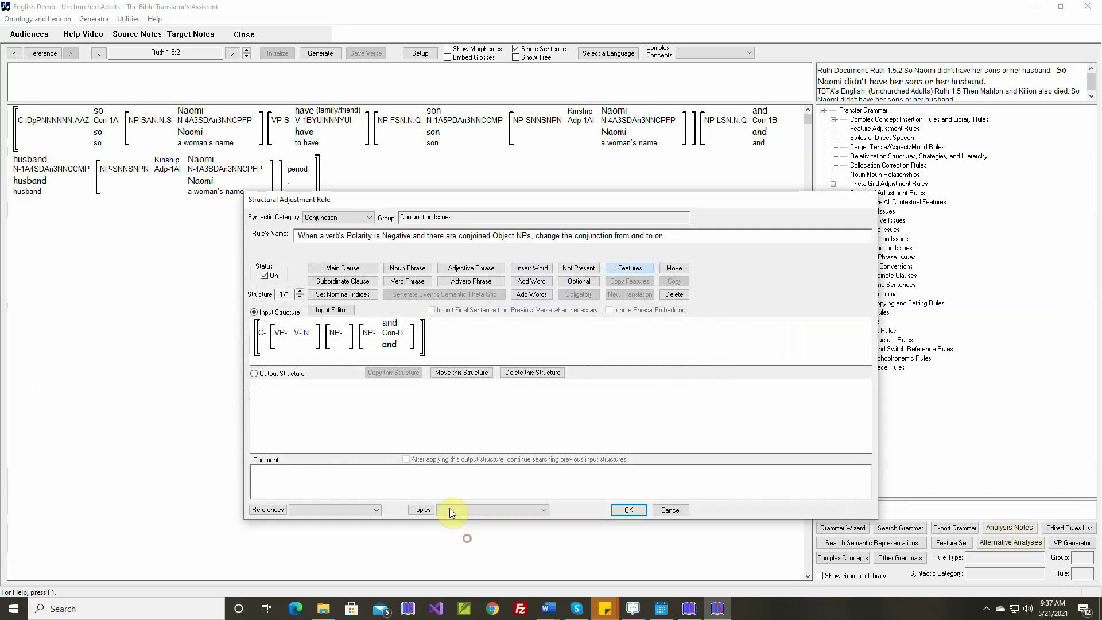
Step: Set both input noun phrases to the State semantic role, the first as First Coordinate and the second as Last Coordinate
{"action": "double_click", "coordinate": [336, 333]}
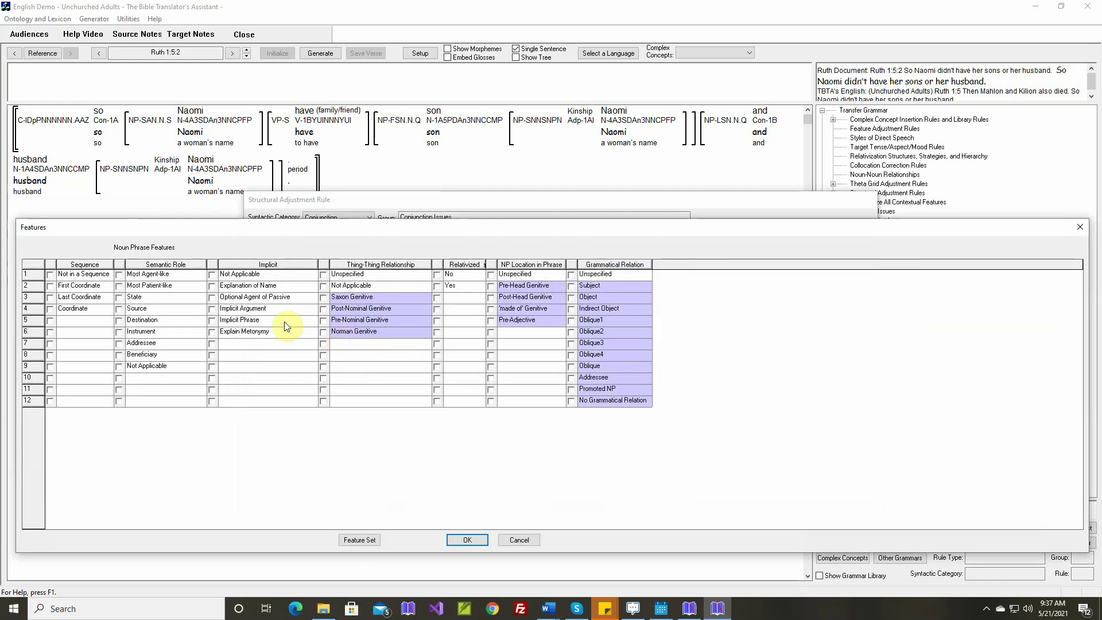
{"action": "left_click", "coordinate": [119, 297]}
{"action": "left_click", "coordinate": [50, 286]}
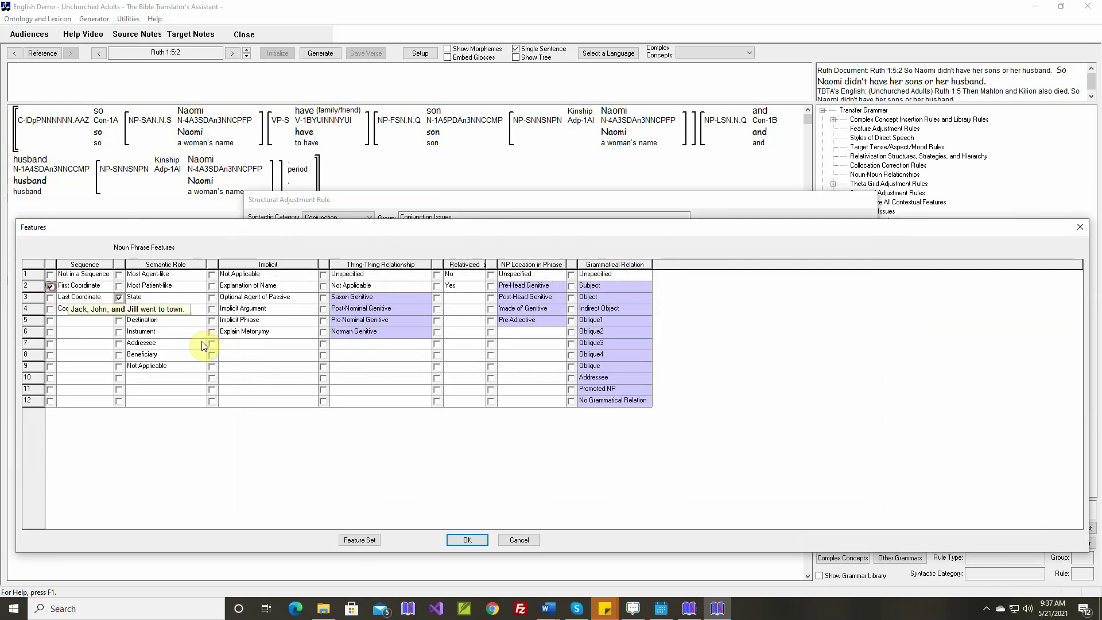
{"action": "left_click", "coordinate": [467, 540]}
{"action": "double_click", "coordinate": [384, 336]}
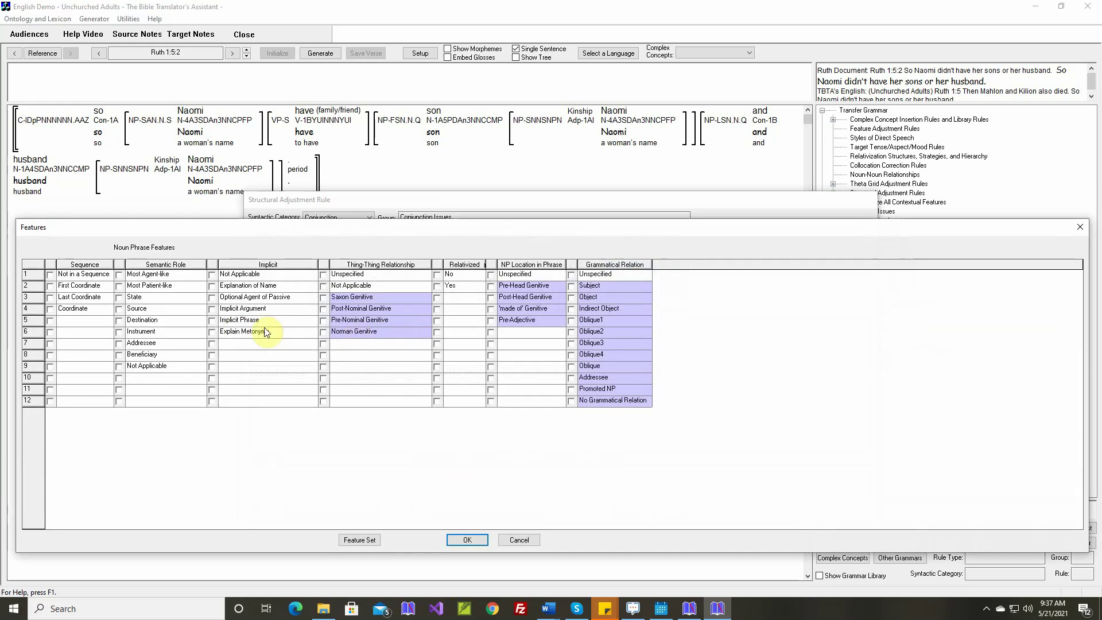
{"action": "left_click", "coordinate": [119, 297]}
{"action": "left_click", "coordinate": [50, 298]}
{"action": "left_click", "coordinate": [470, 540]}
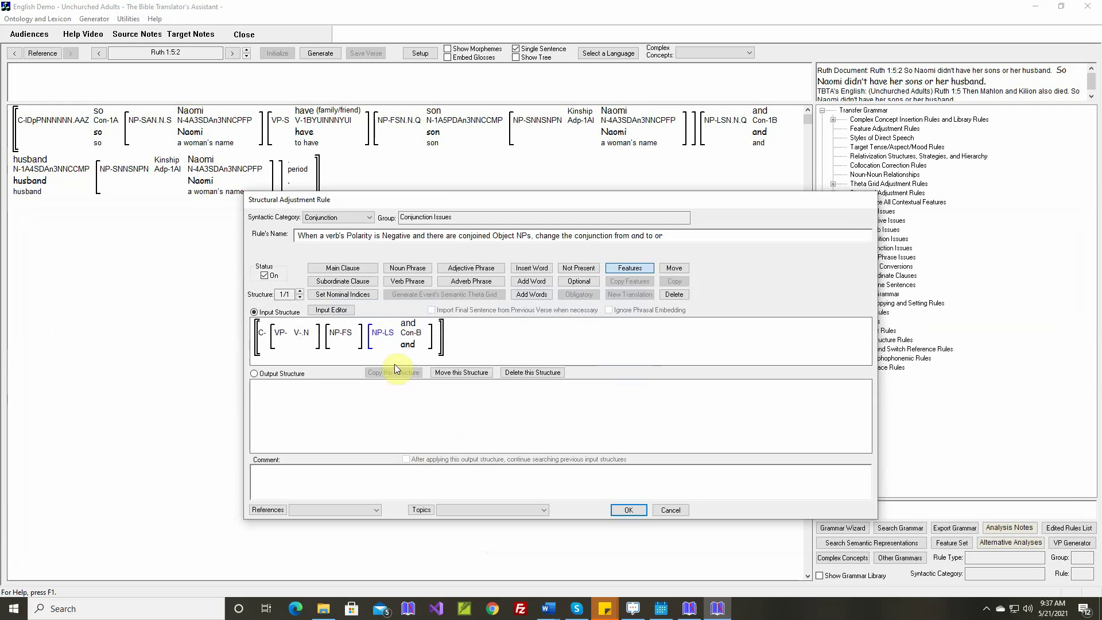
Step: Create the output structure and give its conjunction "and" the new translation "or"
{"action": "left_click", "coordinate": [295, 376]}
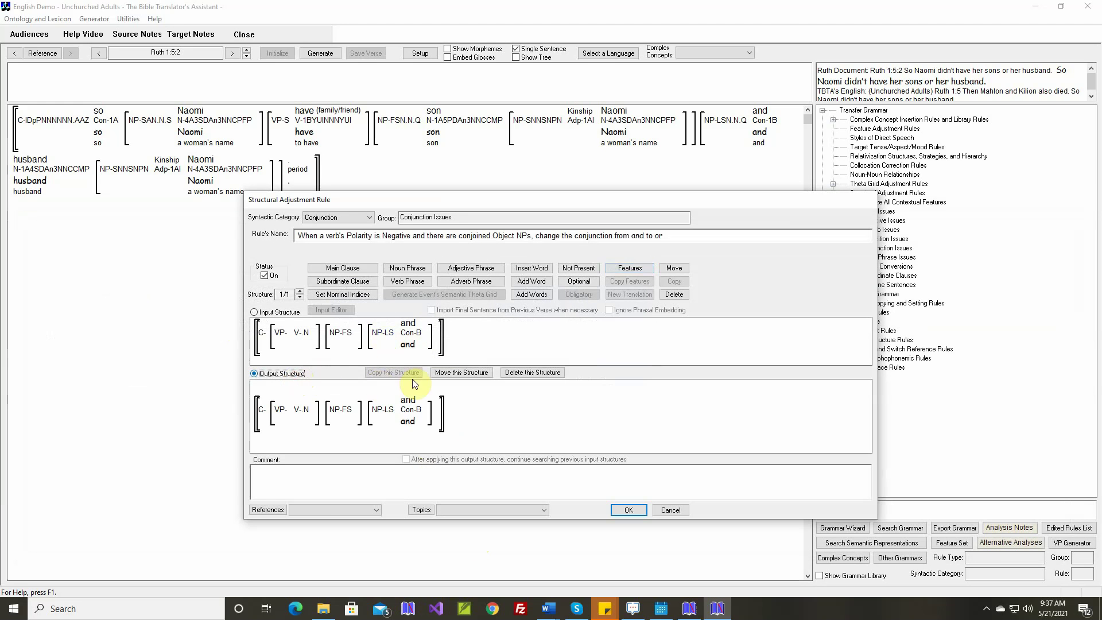
{"action": "left_click", "coordinate": [630, 295]}
{"action": "left_click", "coordinate": [424, 419]}
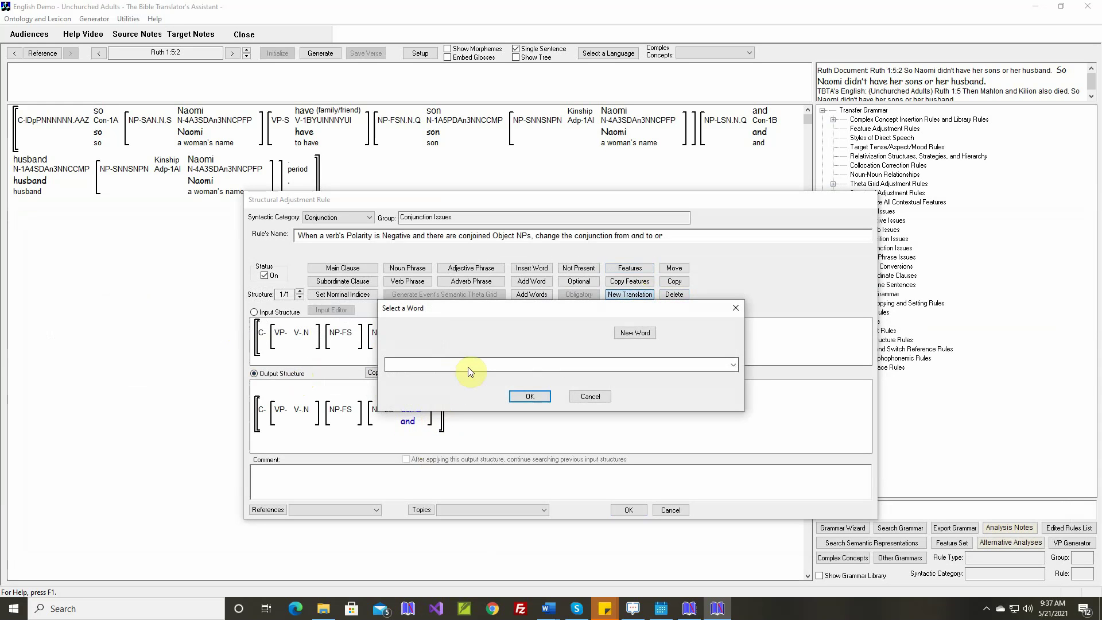
{"action": "left_click", "coordinate": [468, 366]}
{"action": "left_click", "coordinate": [451, 413]}
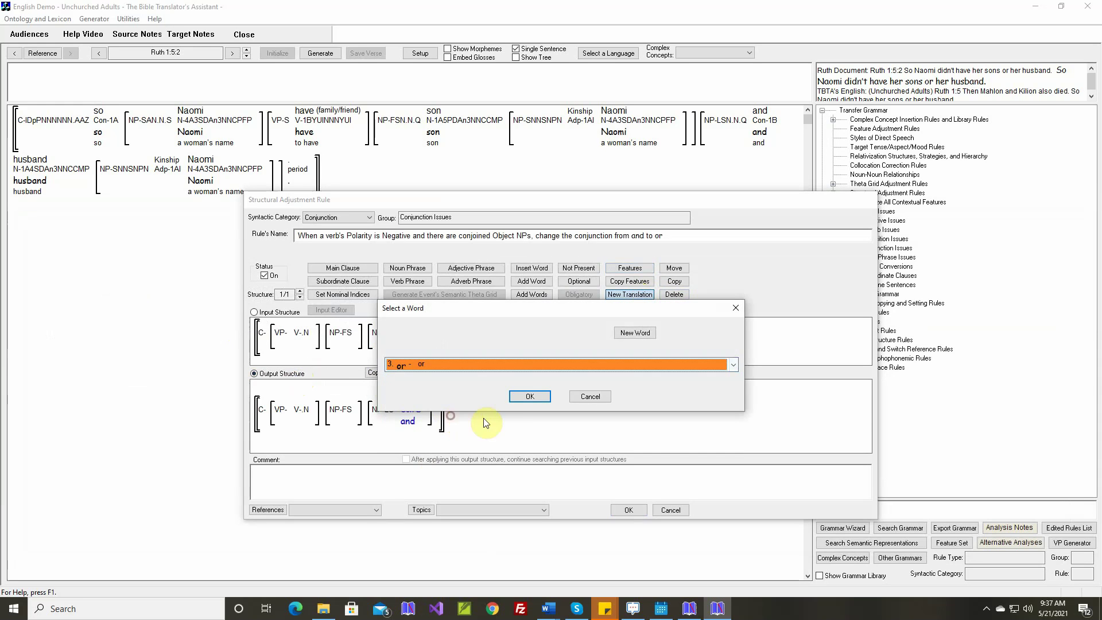
{"action": "left_click", "coordinate": [525, 397]}
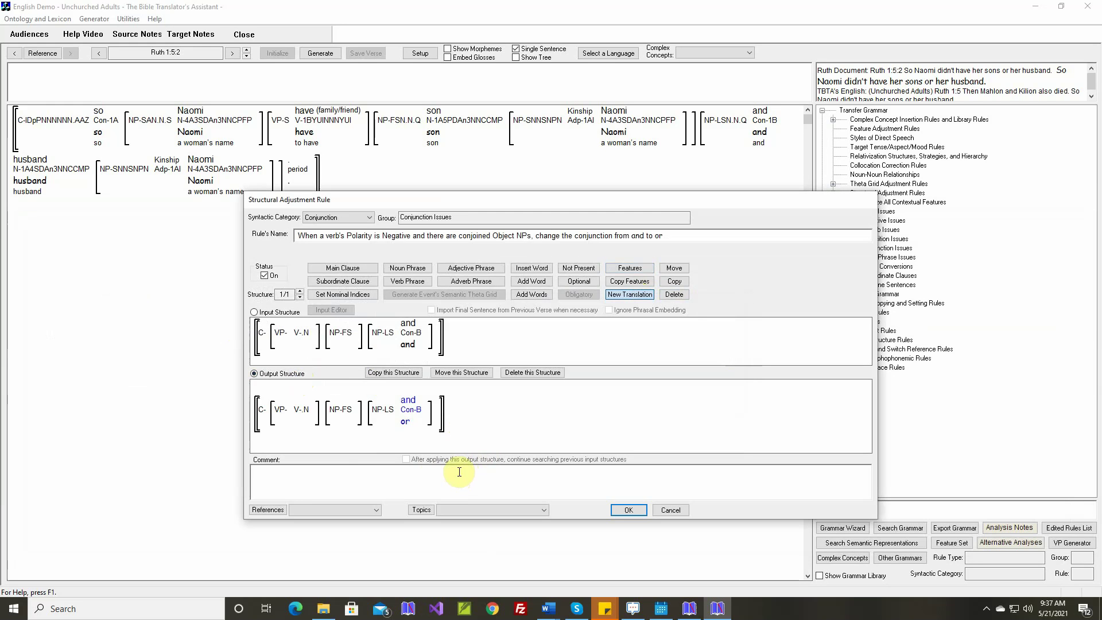
Step: Insert the Ruth 1:5:2 sentence as the rule's comment, capitalise the "OR" in its second rendering, and save the rule
{"action": "right_click", "coordinate": [459, 471]}
{"action": "left_click", "coordinate": [484, 478]}
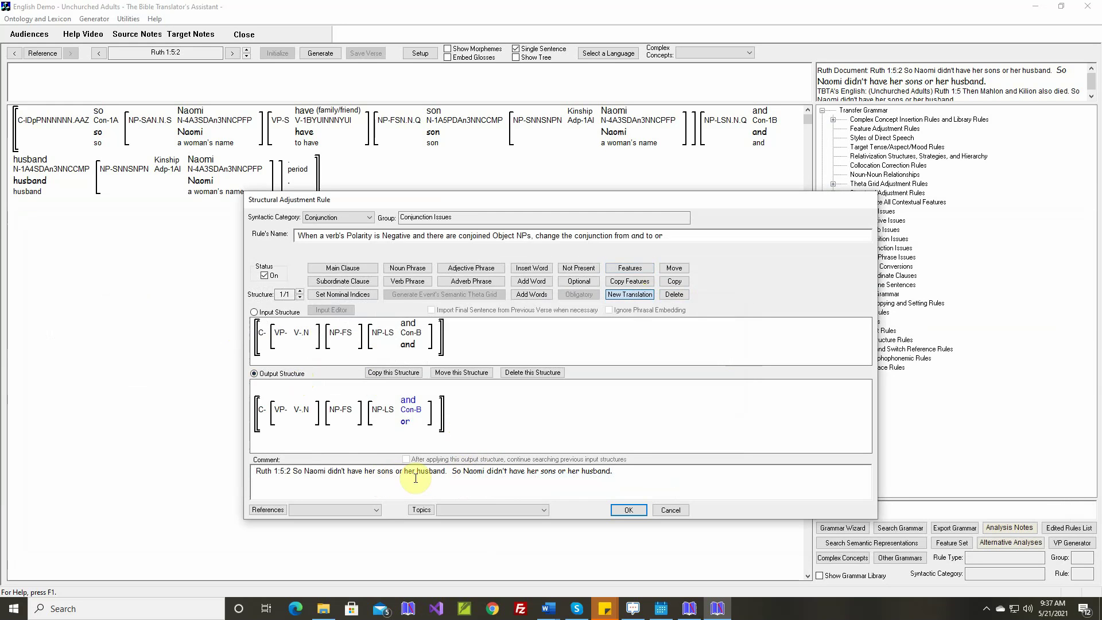
{"action": "double_click", "coordinate": [561, 471]}
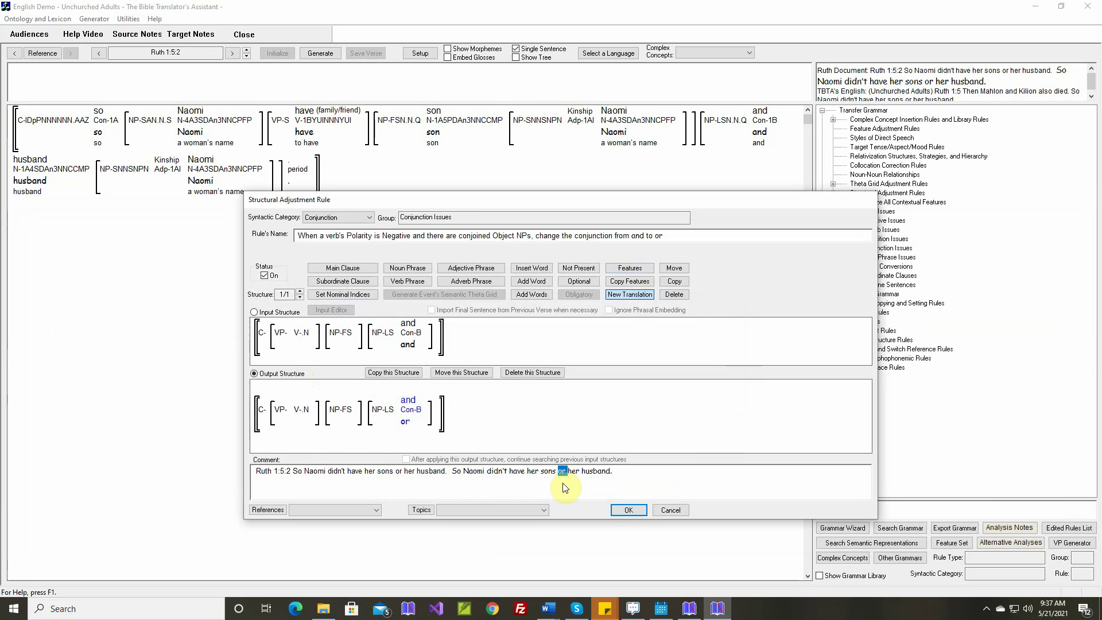
{"action": "type", "text": "OR"}
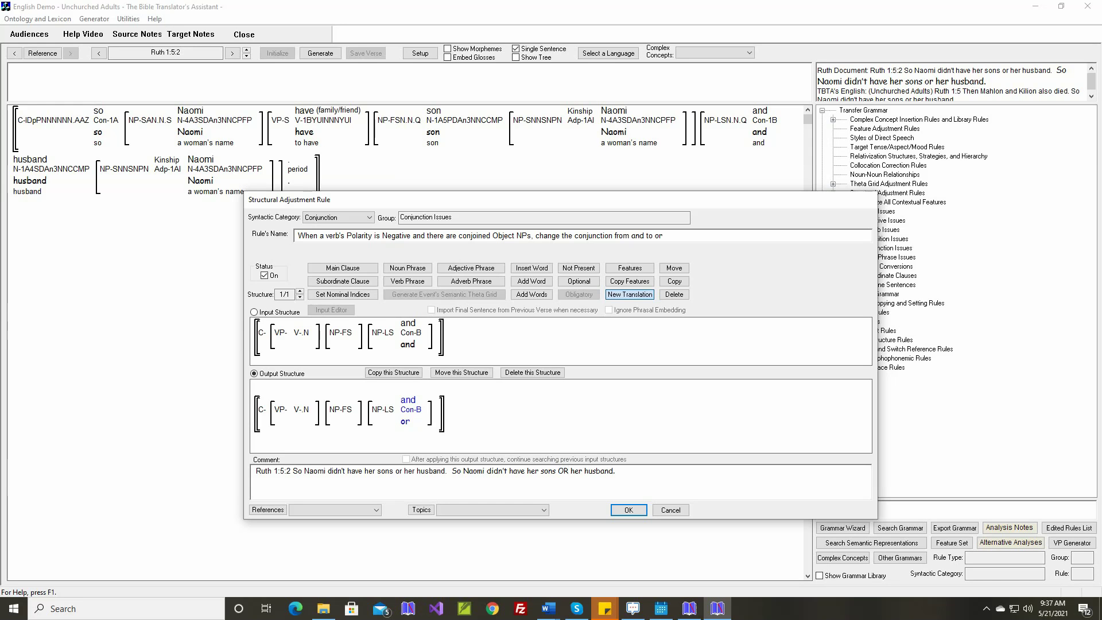
{"action": "left_click", "coordinate": [628, 509]}
Step: Generate the text of Ruth 1:5:2, then leave single-sentence mode and generate all of Ruth 1:5
{"action": "left_click", "coordinate": [325, 53]}
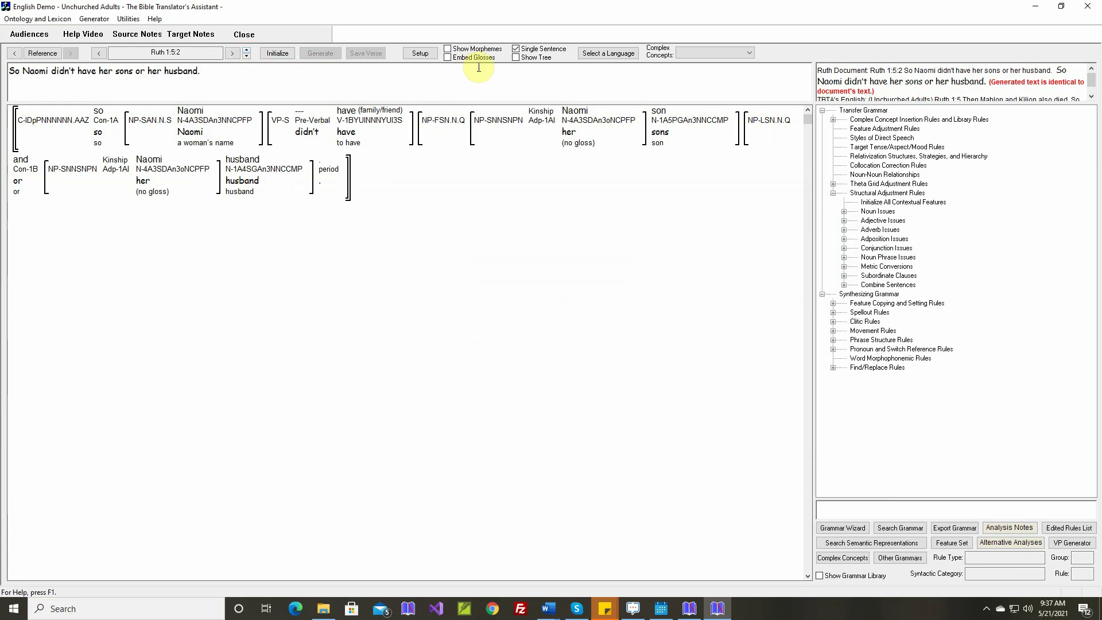
{"action": "left_click", "coordinate": [516, 50]}
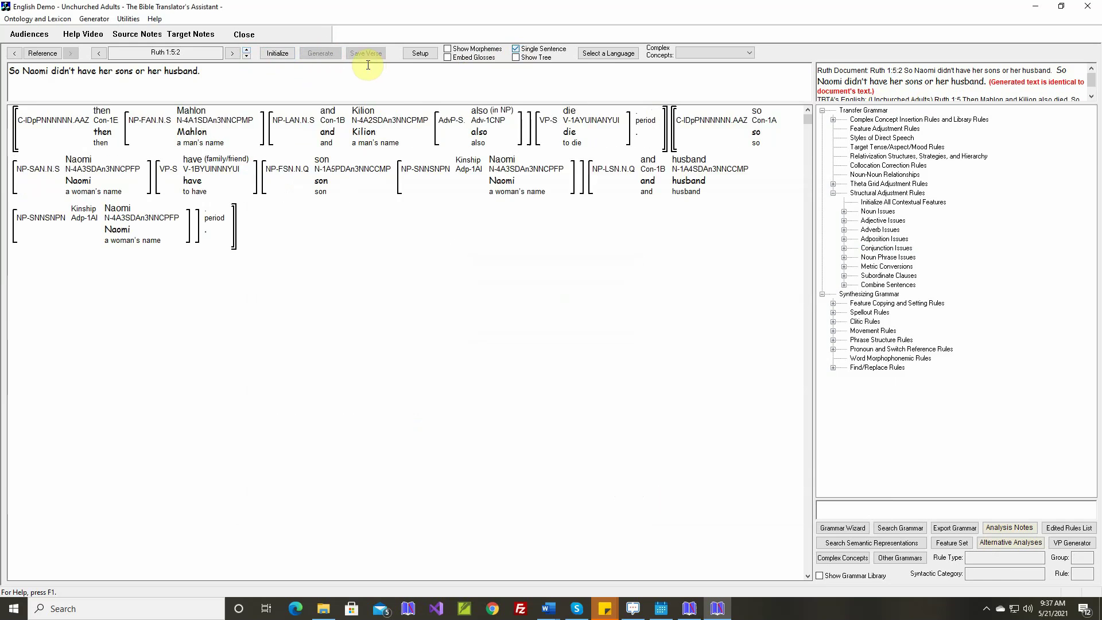
{"action": "left_click", "coordinate": [320, 54]}
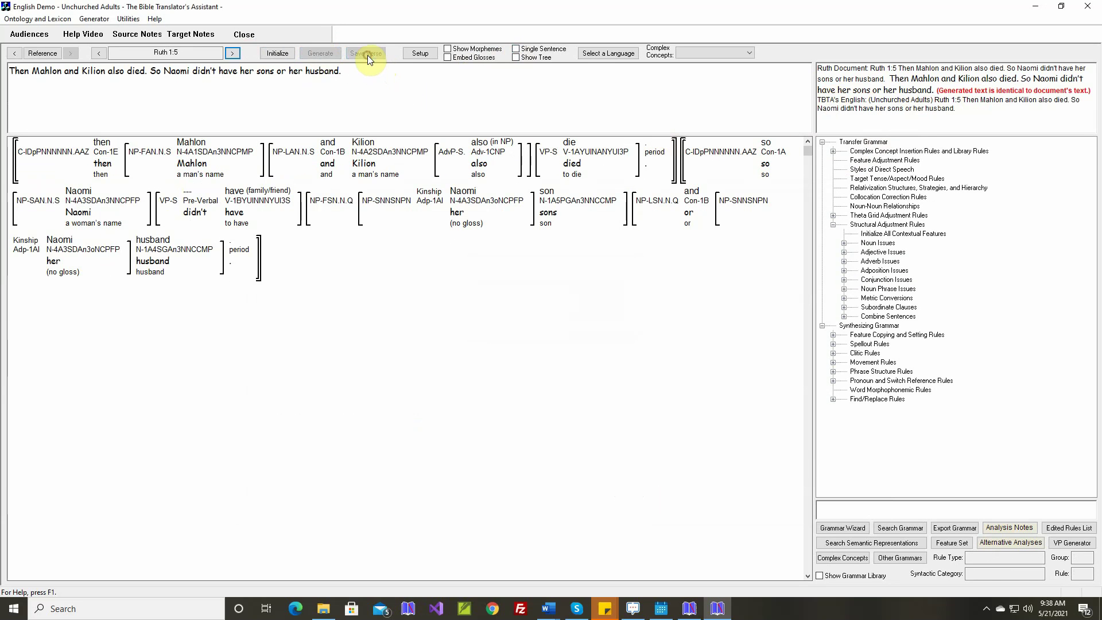
Step: Go to Ruth 1:6 in single-sentence mode and open the theta grid adjustment rule of the verb "hear"
{"action": "left_click", "coordinate": [232, 53]}
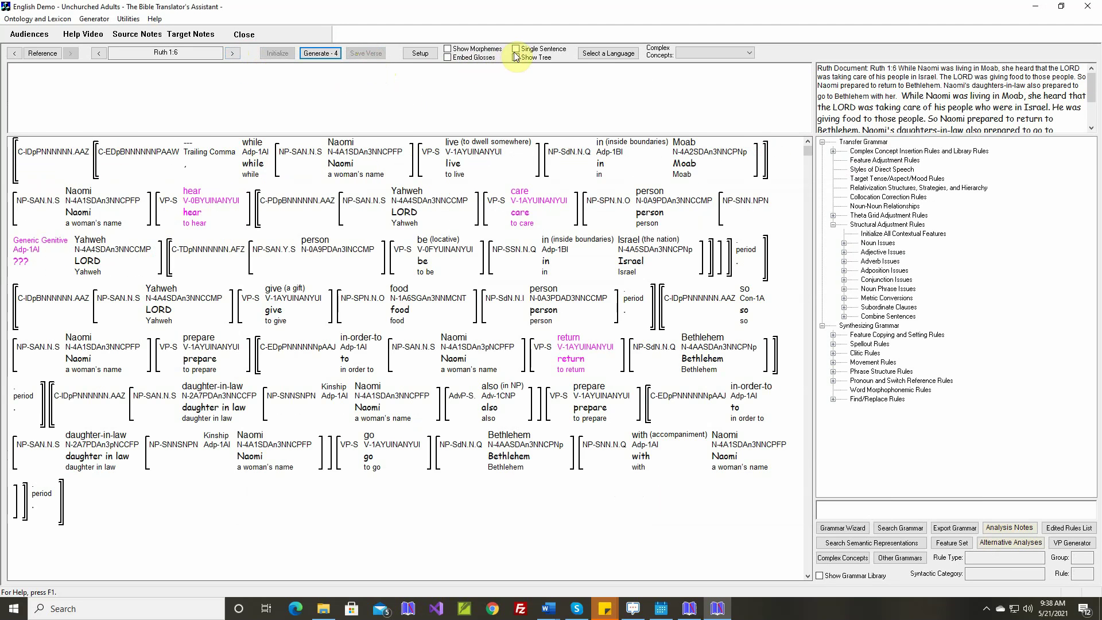
{"action": "left_click", "coordinate": [515, 50]}
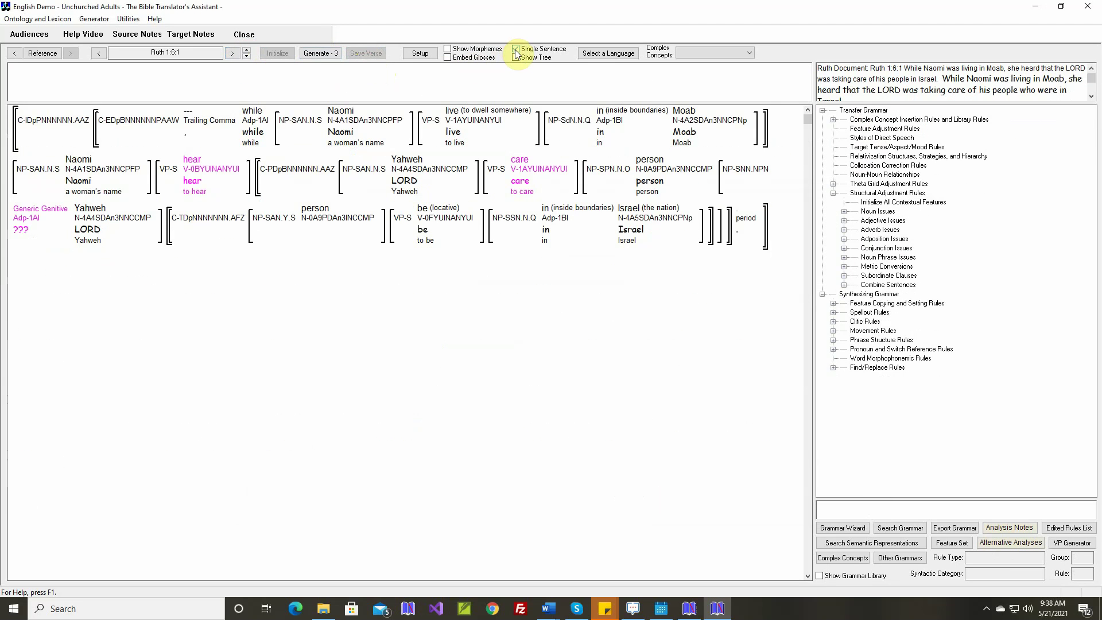
{"action": "mouse_move", "coordinate": [195, 165]}
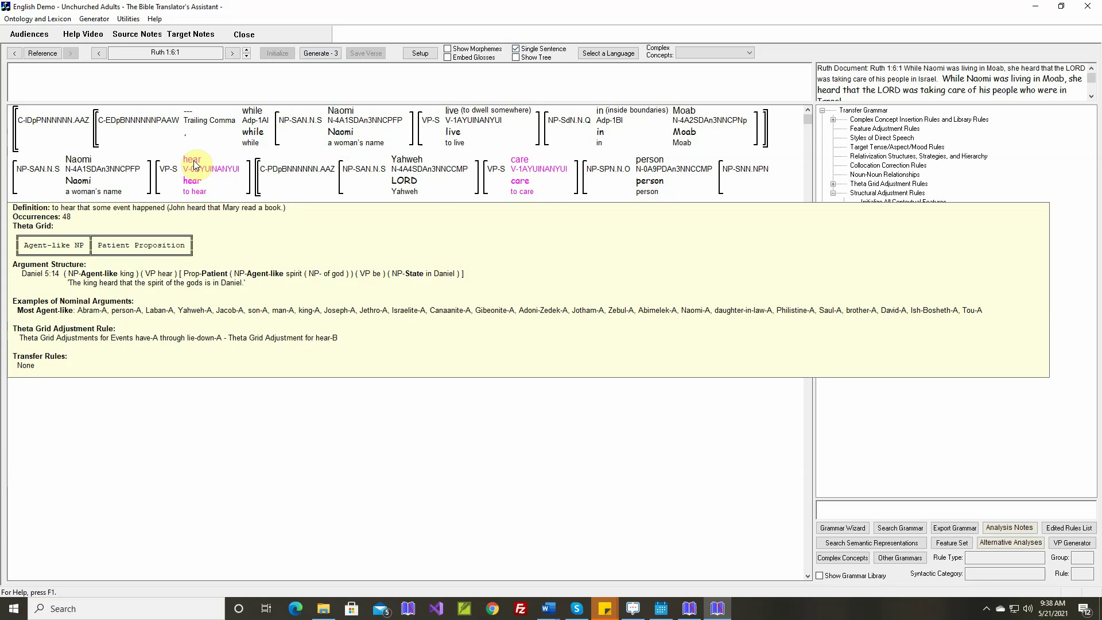
{"action": "right_click", "coordinate": [196, 166]}
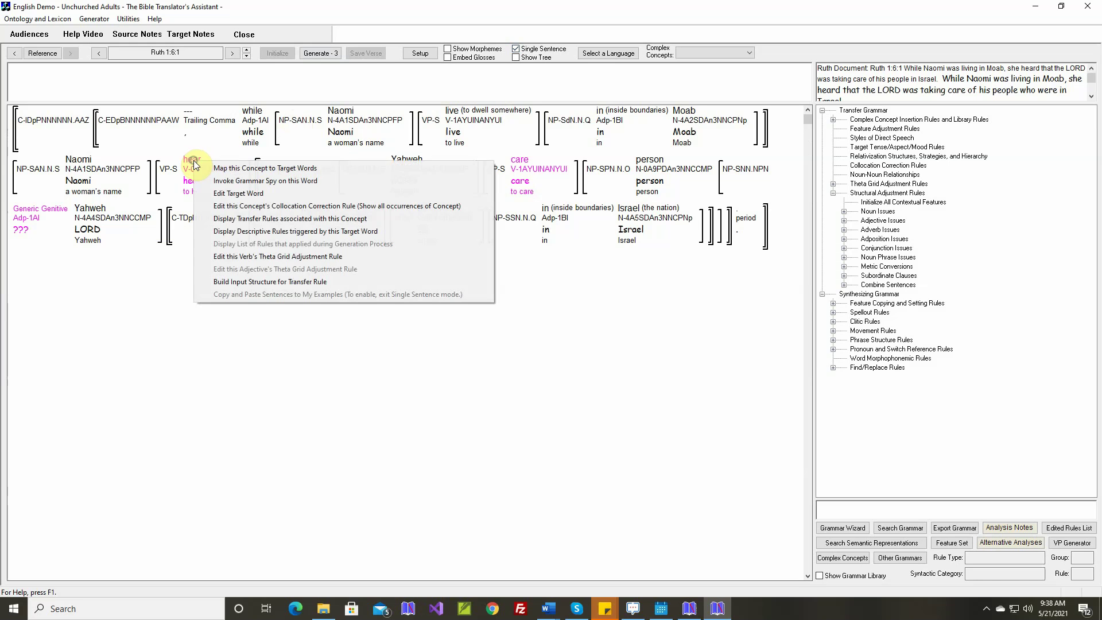
{"action": "left_click", "coordinate": [243, 257]}
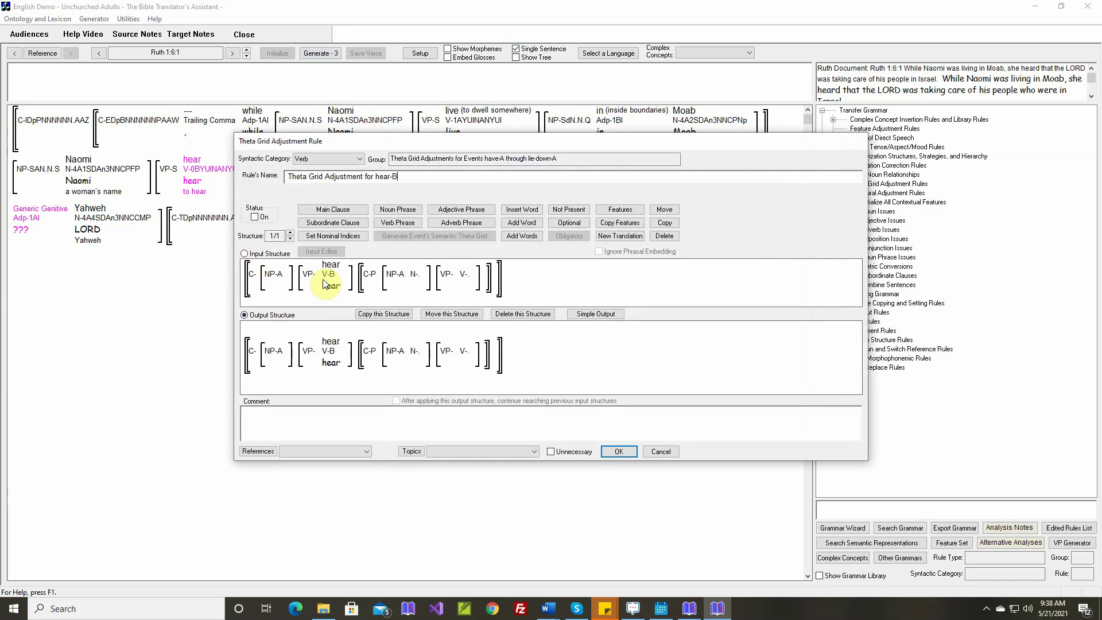
Step: Use the simple complement clause output to insert the complementizer "that" in the hear-B rule
{"action": "mouse_move", "coordinate": [330, 271]}
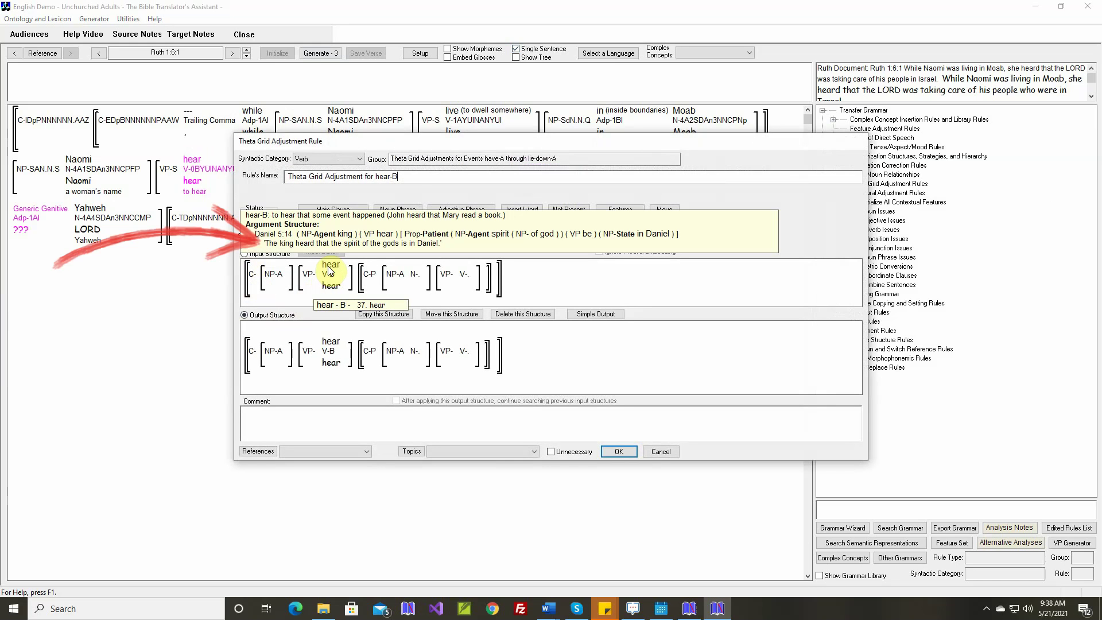
{"action": "left_click", "coordinate": [585, 319]}
{"action": "left_click", "coordinate": [574, 341]}
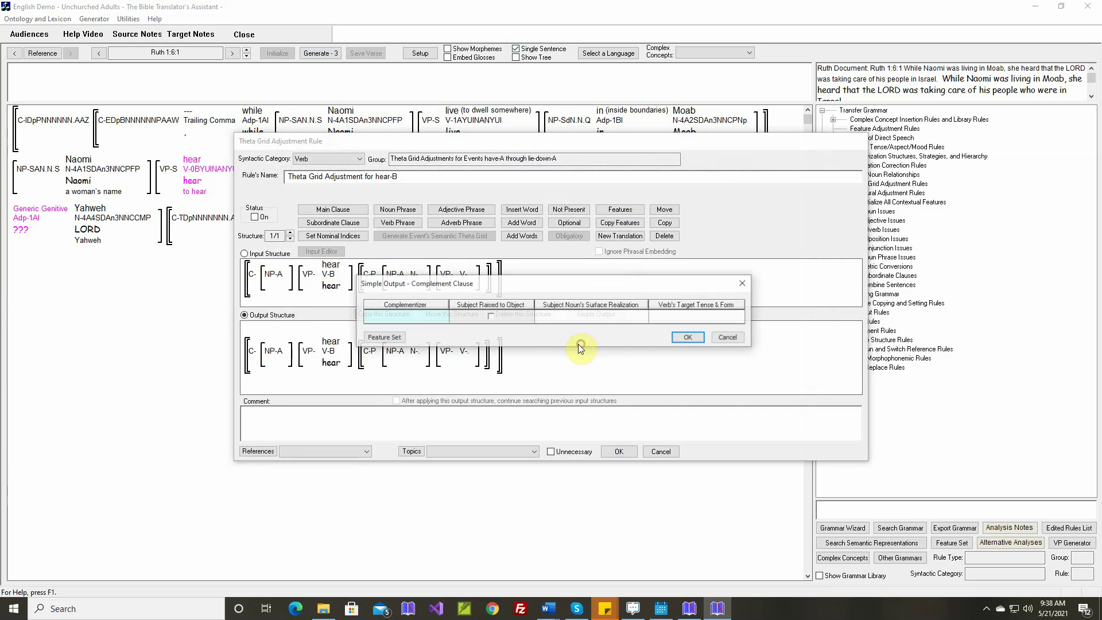
{"action": "left_click", "coordinate": [422, 316]}
{"action": "type", "text": "that"}
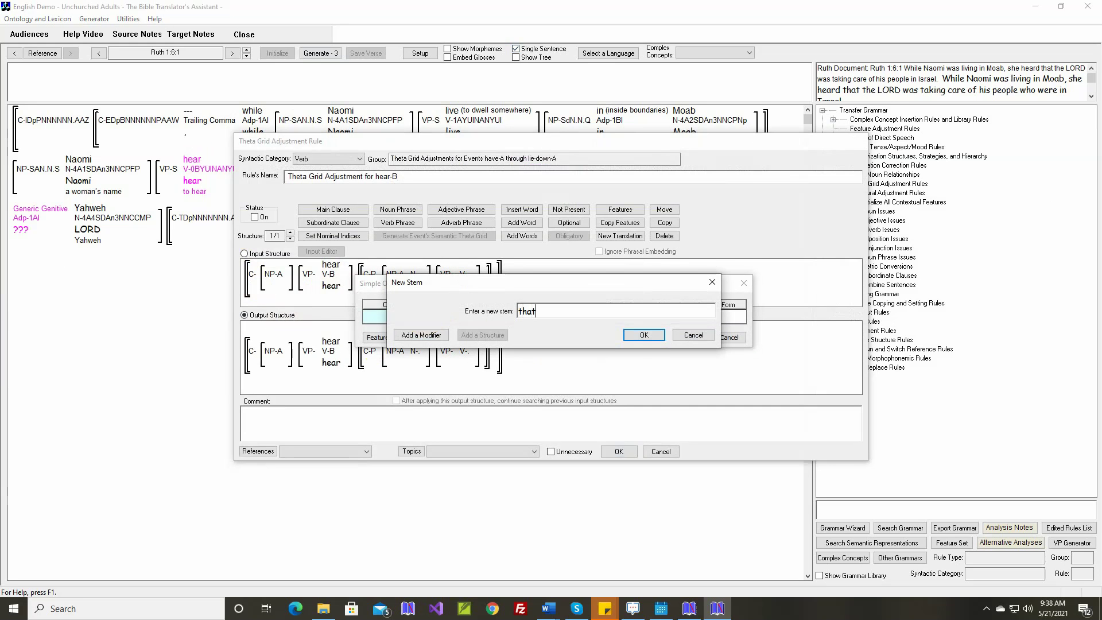
{"action": "key", "text": "Return"}
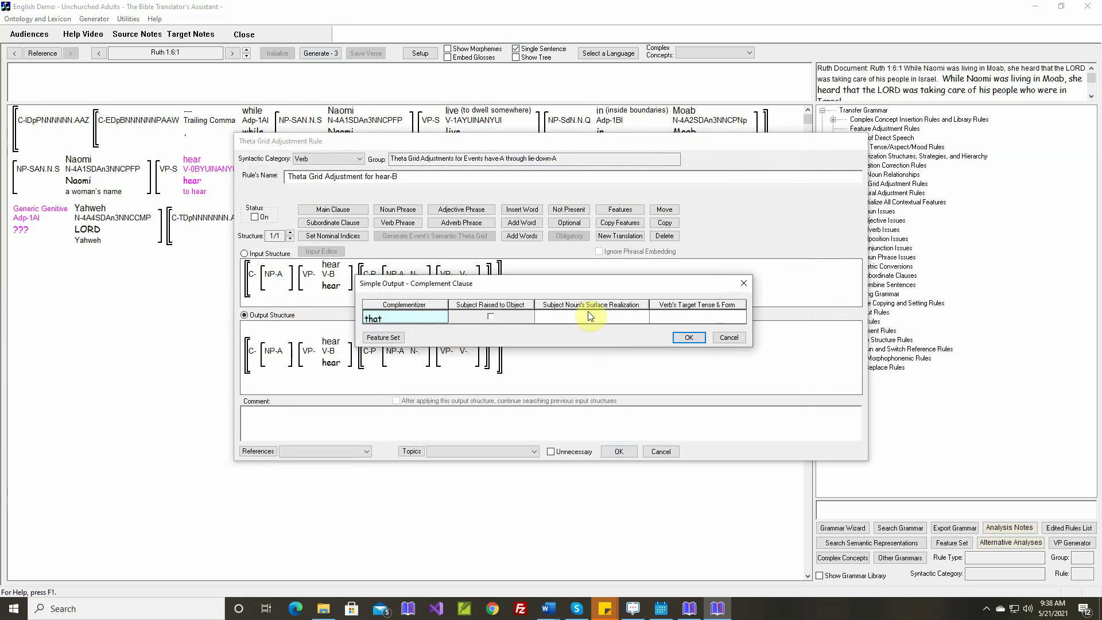
{"action": "left_click", "coordinate": [688, 337]}
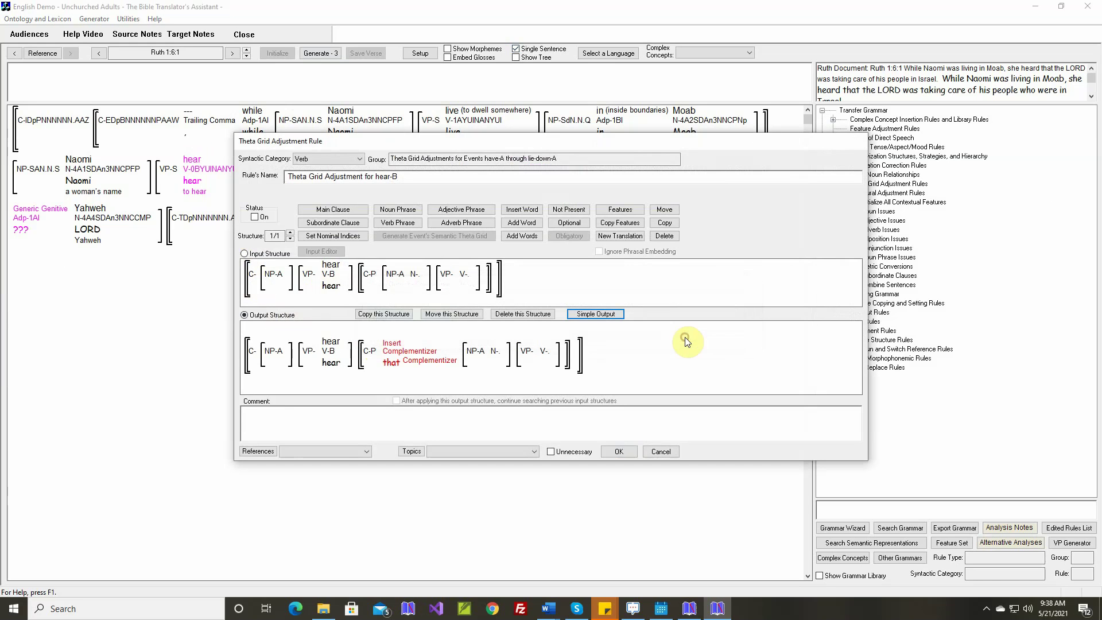
Step: Turn the hear-B rule on and insert the Ruth 1:6:1 sentence from the selected document as its comment
{"action": "left_click", "coordinate": [255, 217]}
{"action": "right_click", "coordinate": [432, 409]}
{"action": "left_click", "coordinate": [458, 416]}
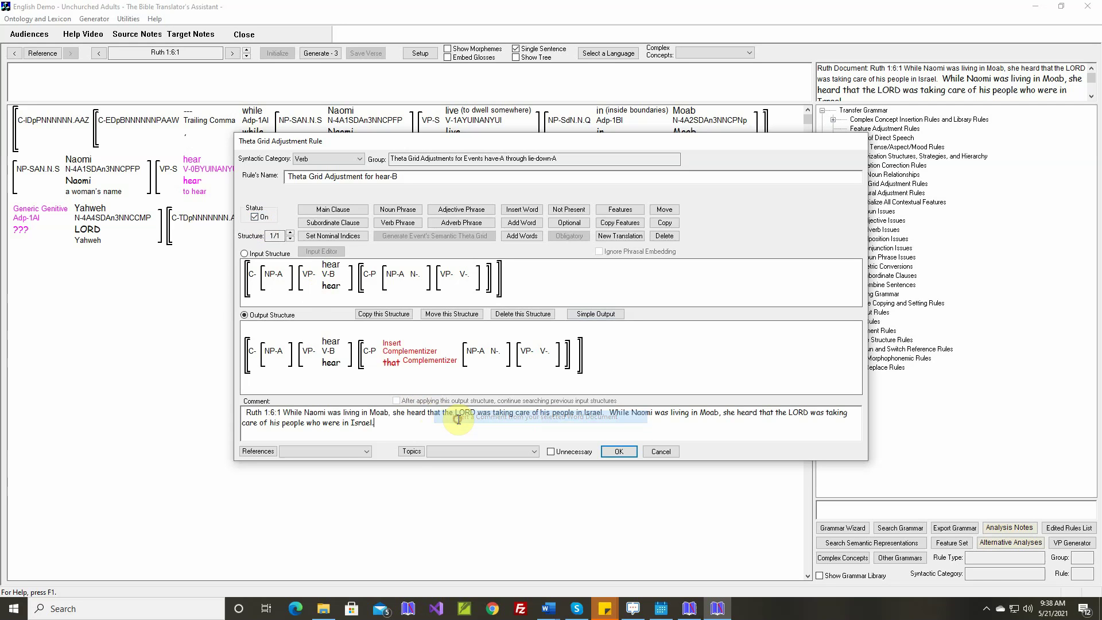
Step: Shorten the comment's first sentence to "Naomi heard that the LORD was taking care of his people in Israel."
{"action": "double_click", "coordinate": [290, 412]}
{"action": "key", "text": "Delete"}
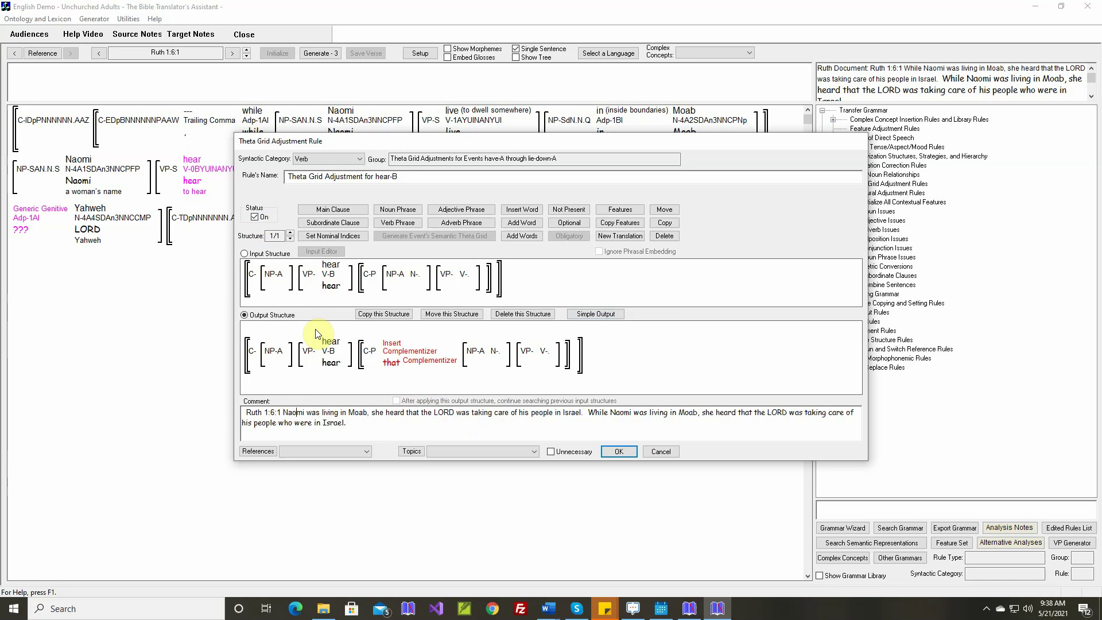
{"action": "key", "text": "shift+Right"}
{"action": "key", "text": "shift+Right"}
{"action": "key", "text": "shift+Right"}
{"action": "key", "text": "shift+Right"}
{"action": "key", "text": "shift+Right"}
{"action": "key", "text": "shift+Right"}
{"action": "key", "text": "shift+Right"}
{"action": "key", "text": "shift+Right"}
{"action": "key", "text": "shift+Right"}
{"action": "key", "text": "shift+Right"}
{"action": "key", "text": "shift+Right"}
{"action": "key", "text": "shift+Right"}
{"action": "key", "text": "shift+Right"}
{"action": "key", "text": "shift+Right"}
{"action": "key", "text": "shift+Right"}
{"action": "key", "text": "shift+Right"}
{"action": "key", "text": "Delete"}
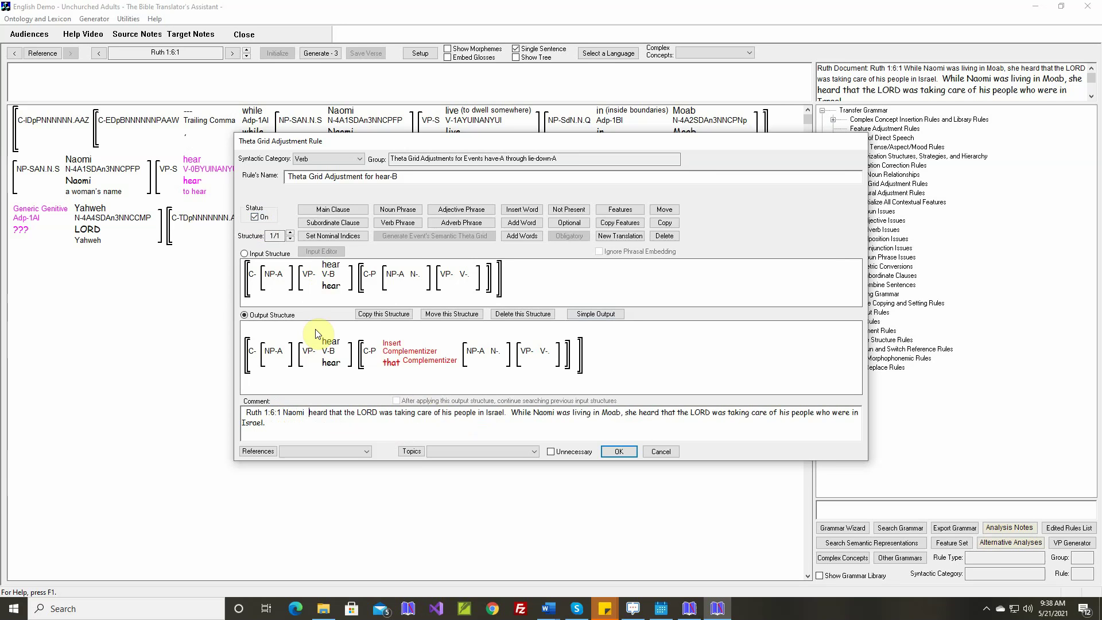
{"action": "key", "text": "BackSpace"}
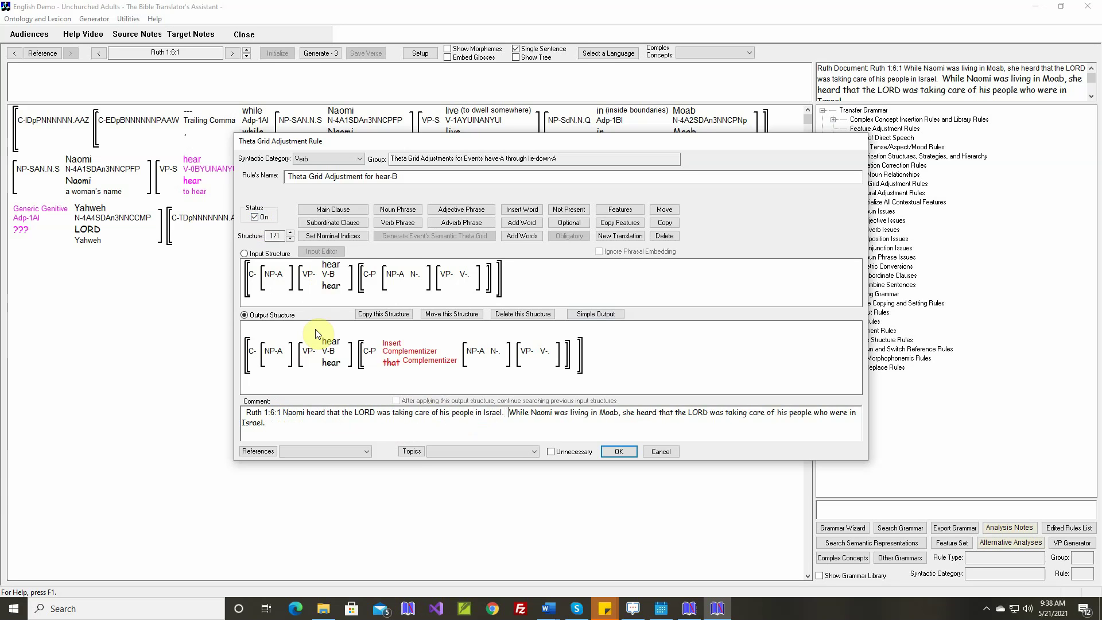
Step: Shorten the comment's second sentence so it starts with "Naomi heard that the LORD", and save the theta grid rule
{"action": "key", "text": "Delete"}
{"action": "key", "text": "Delete"}
{"action": "key", "text": "Delete"}
{"action": "key", "text": "Delete"}
{"action": "key", "text": "Delete"}
{"action": "key", "text": "Delete"}
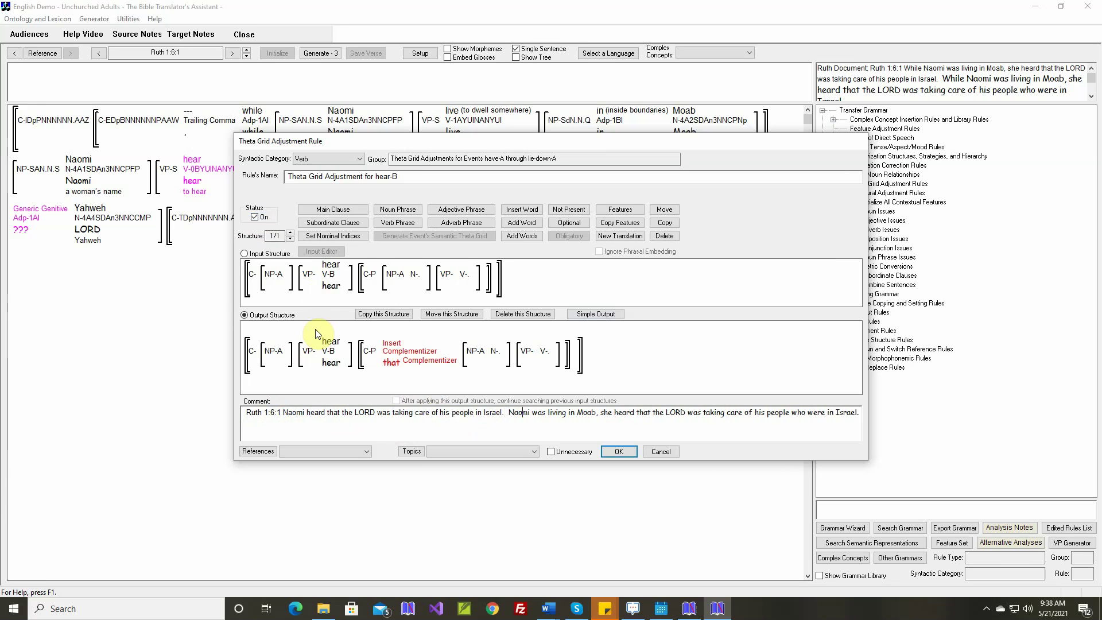
{"action": "key", "text": "ctrl+shift+Right"}
{"action": "key", "text": "ctrl+shift+Right"}
{"action": "key", "text": "ctrl+shift+Right"}
{"action": "key", "text": "Delete"}
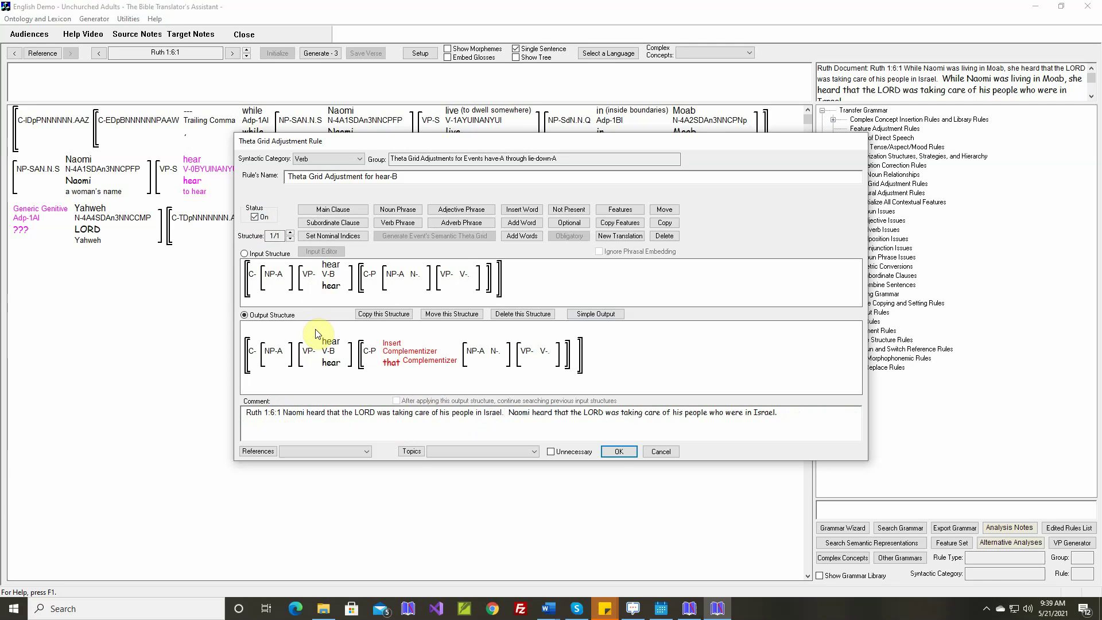
{"action": "left_click", "coordinate": [619, 454]}
Step: Edit the target stem of the verb care to "take" and add "care of" as its post-verbal modifier
{"action": "mouse_move", "coordinate": [519, 163]}
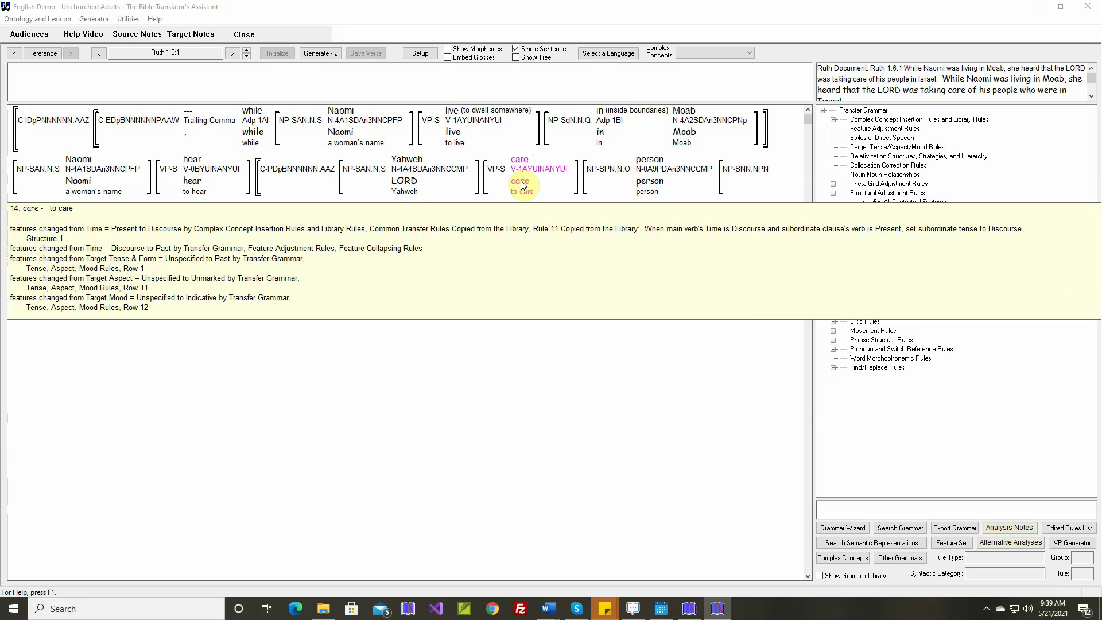
{"action": "double_click", "coordinate": [521, 183]}
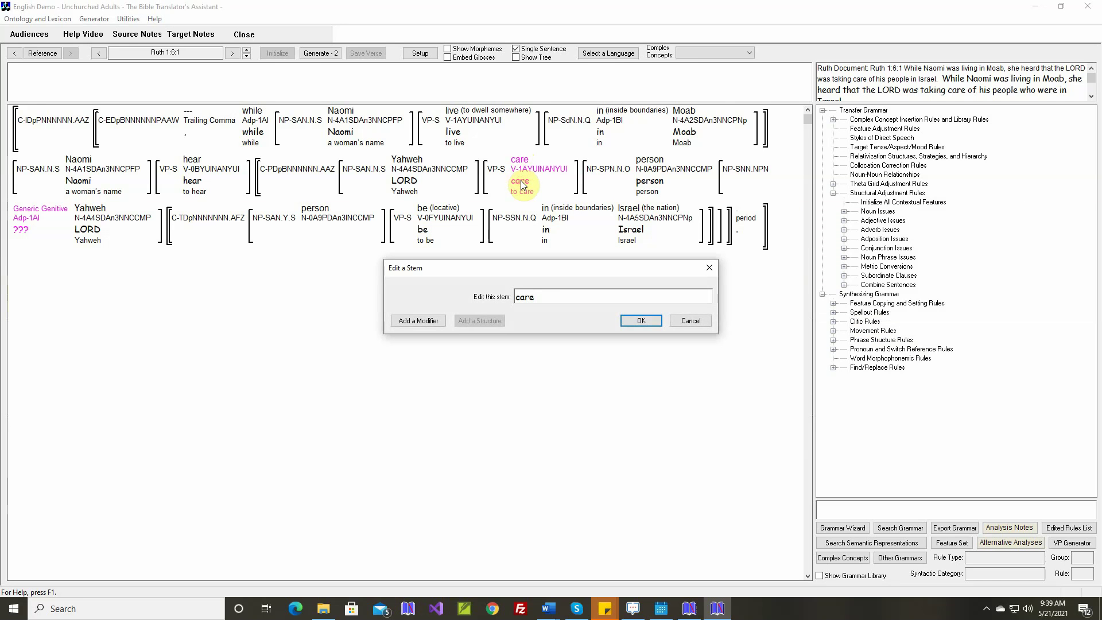
{"action": "type", "text": "take"}
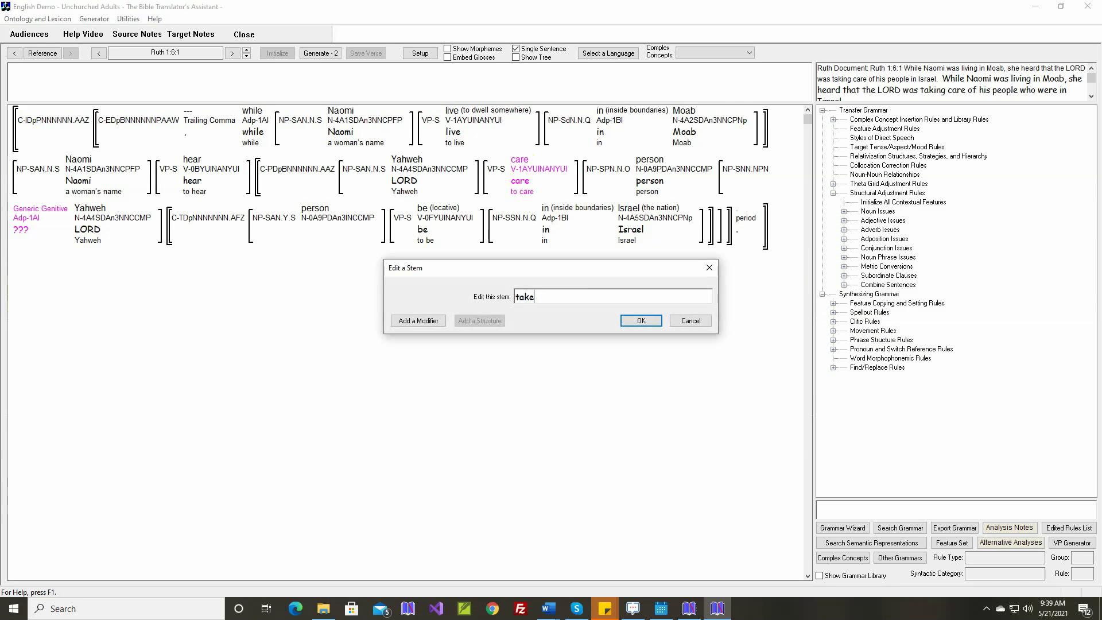
{"action": "left_click", "coordinate": [428, 323]}
{"action": "type", "text": "care of"}
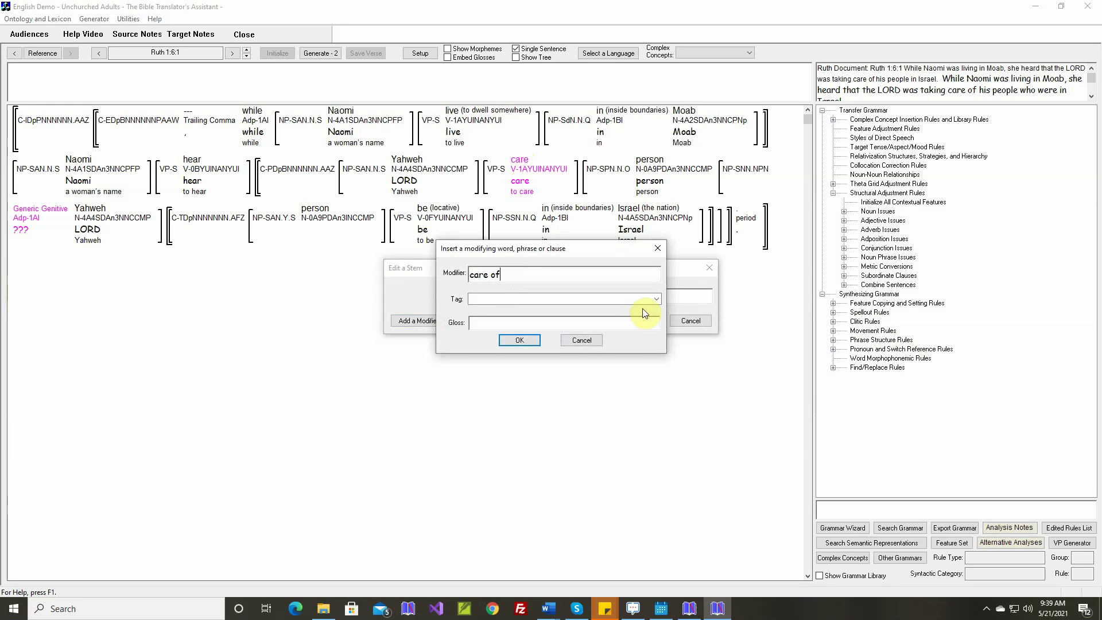
{"action": "left_click", "coordinate": [655, 298]}
{"action": "left_click", "coordinate": [539, 310]}
{"action": "left_click", "coordinate": [520, 341]}
{"action": "left_click", "coordinate": [638, 319]}
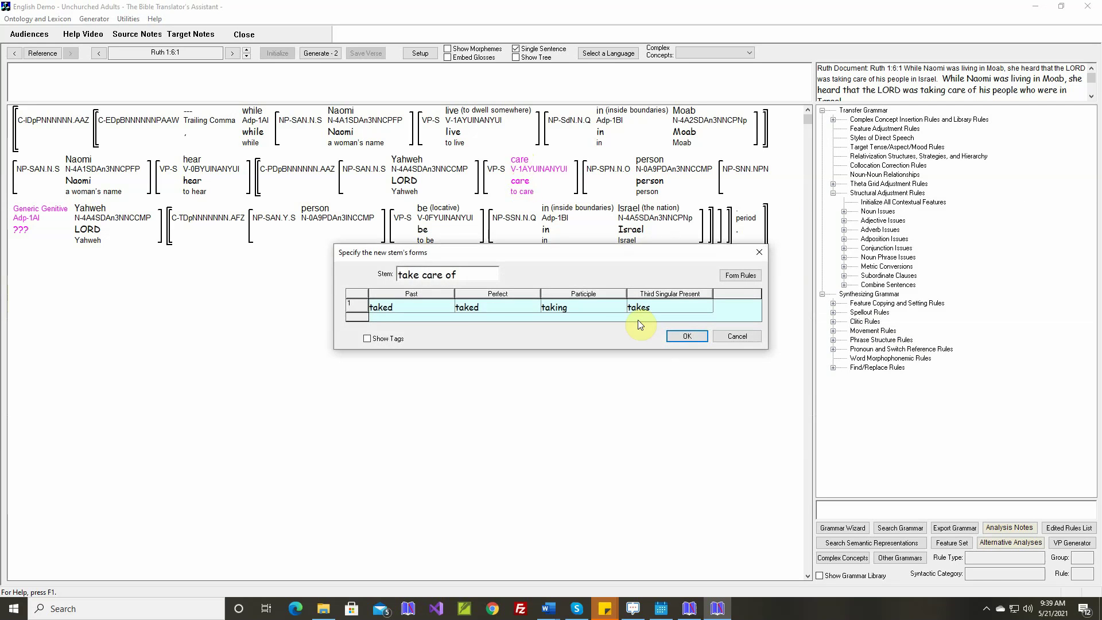
Step: Set the new stem's past form to "took", leaving the sample sentence for this form blank
{"action": "double_click", "coordinate": [431, 307]}
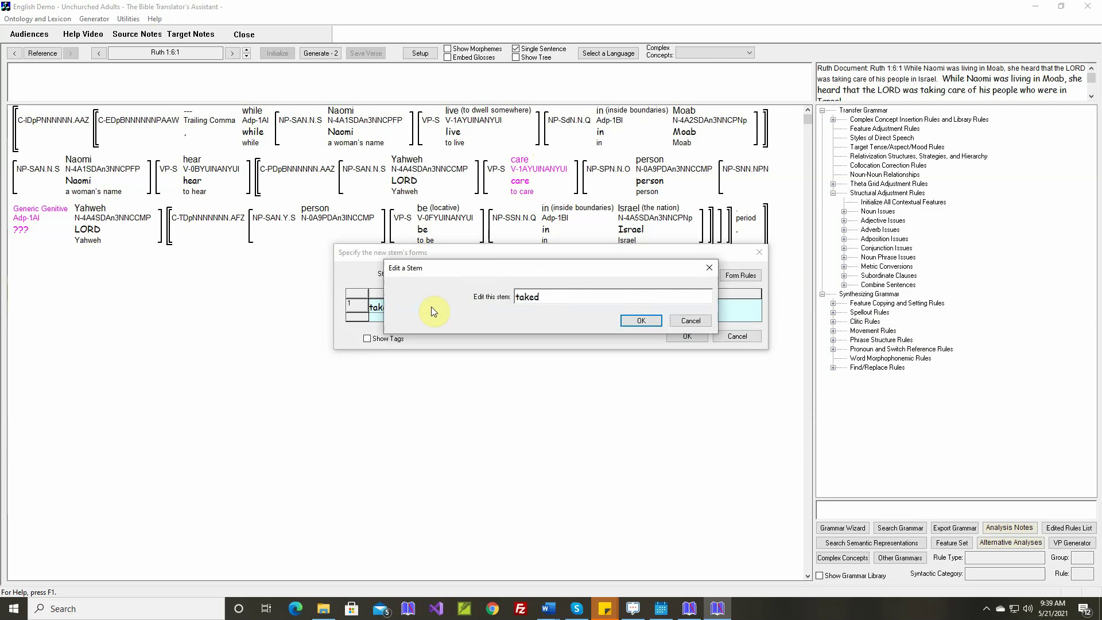
{"action": "key", "text": "BackSpace"}
{"action": "key", "text": "BackSpace"}
{"action": "key", "text": "BackSpace"}
{"action": "key", "text": "BackSpace"}
{"action": "type", "text": "ook"}
{"action": "key", "text": "Return"}
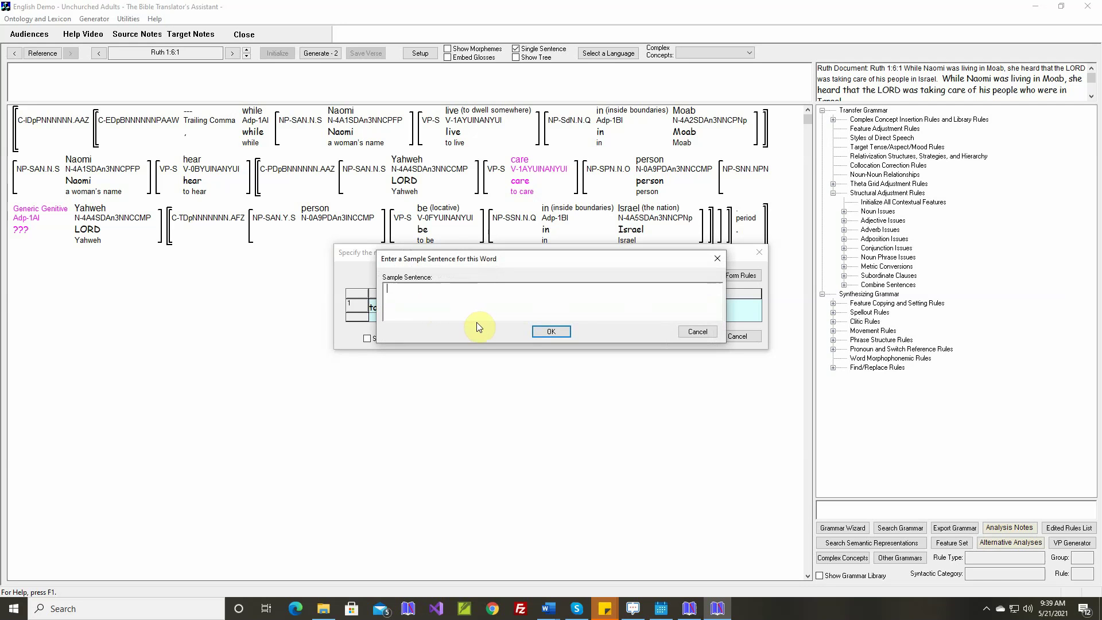
{"action": "left_click", "coordinate": [550, 331]}
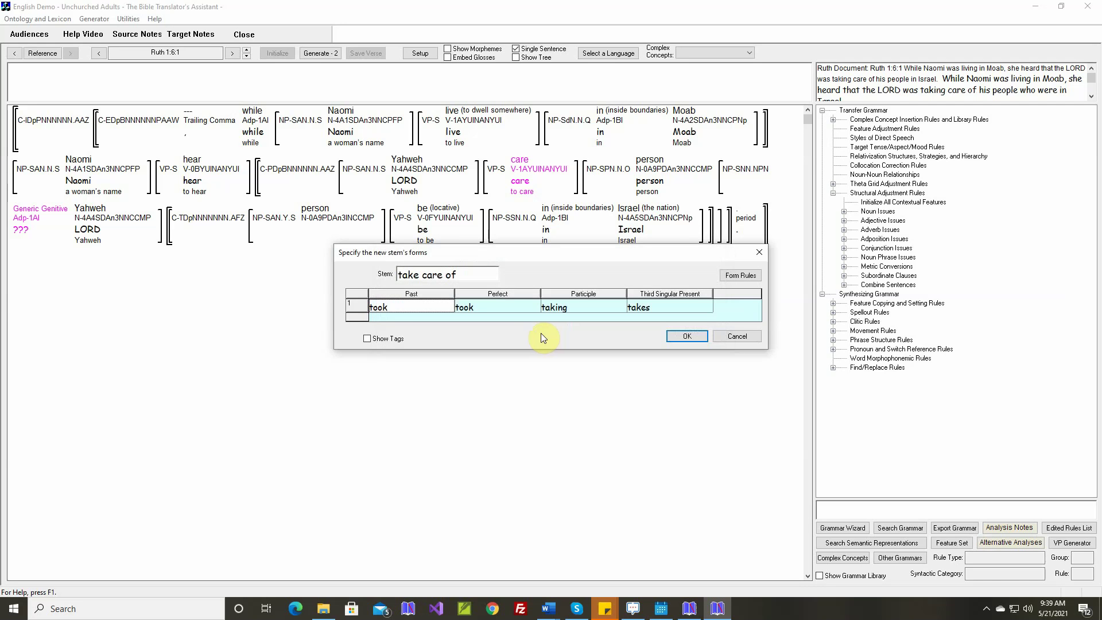
Step: Set the perfect form to "taken" and save the "take care of" stem with its proposed gloss, comment and sample sentence
{"action": "double_click", "coordinate": [491, 309]}
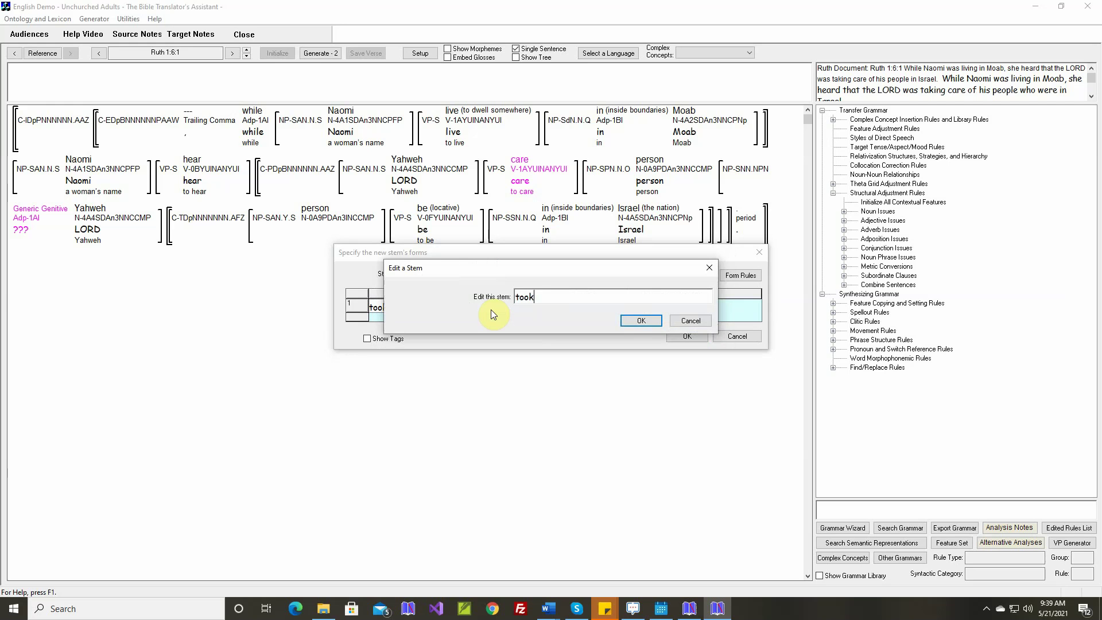
{"action": "key", "text": "BackSpace"}
{"action": "key", "text": "BackSpace"}
{"action": "key", "text": "BackSpace"}
{"action": "type", "text": "aken"}
{"action": "key", "text": "Return"}
{"action": "key", "text": "Return"}
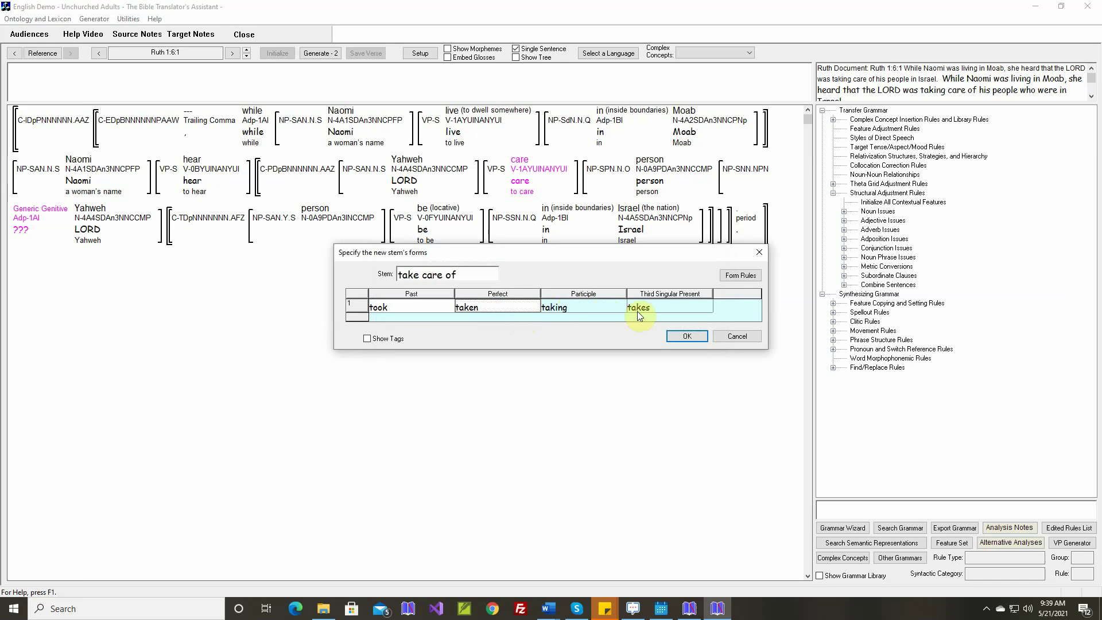
{"action": "left_click", "coordinate": [679, 335]}
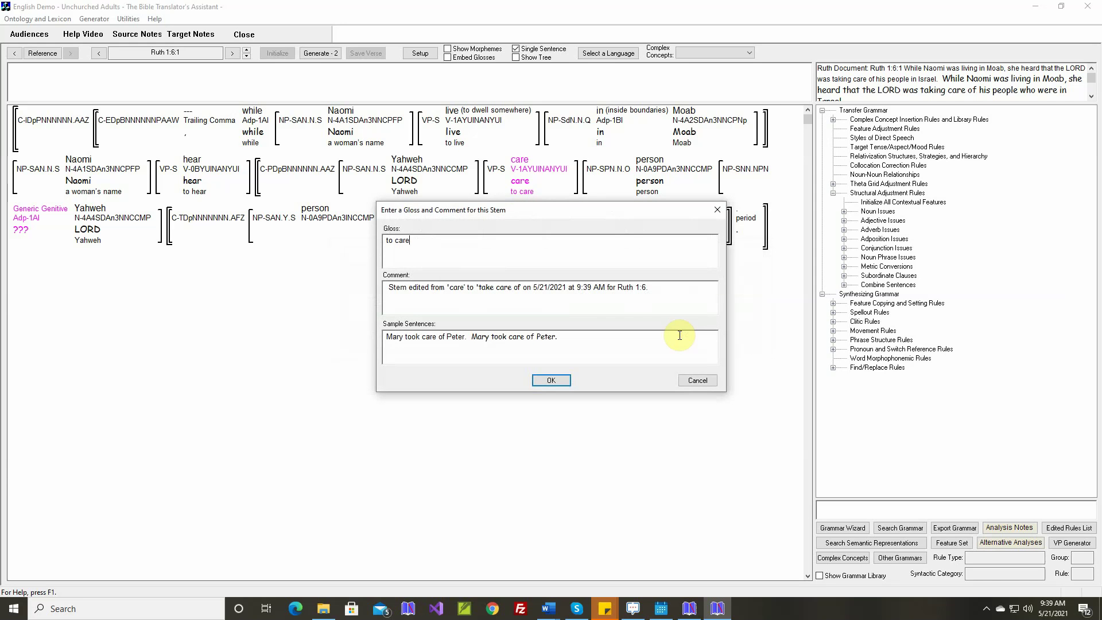
{"action": "left_click", "coordinate": [552, 380]}
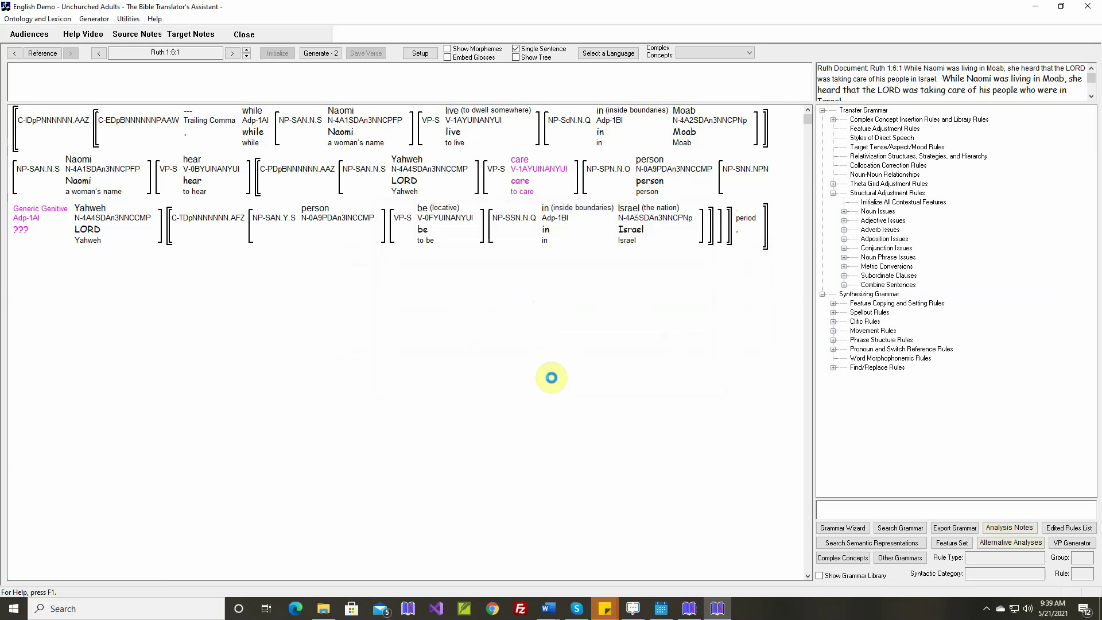
Step: Open the theta grid adjustment rule for care-A and set the Beneficiary's grammatical relation to Oblique1 in the simple output
{"action": "right_click", "coordinate": [532, 183]}
{"action": "left_click", "coordinate": [574, 276]}
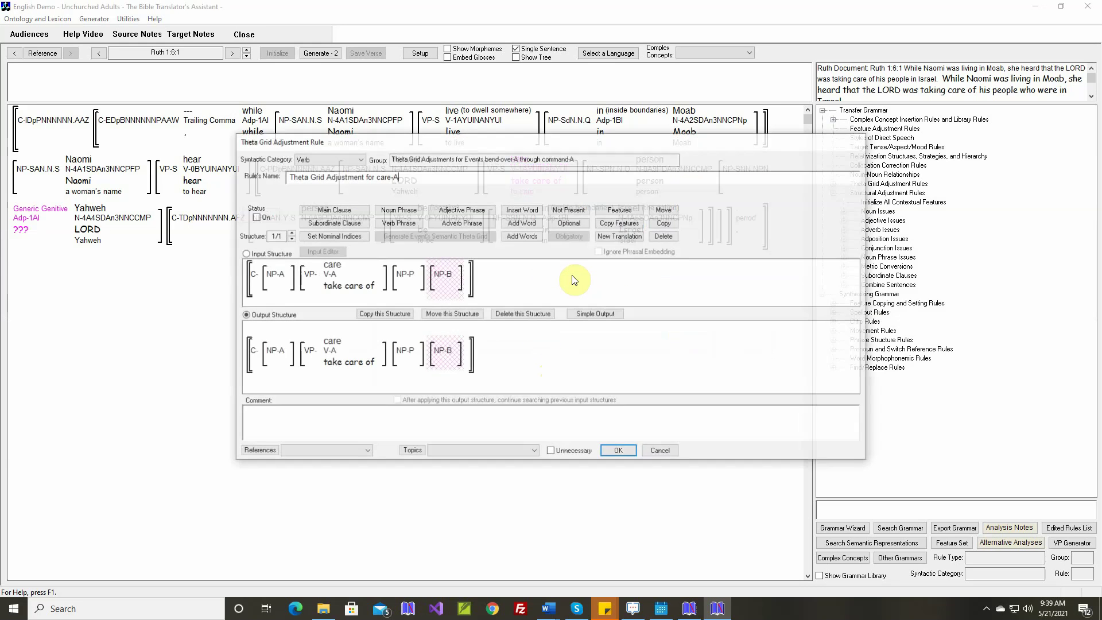
{"action": "mouse_move", "coordinate": [332, 271]}
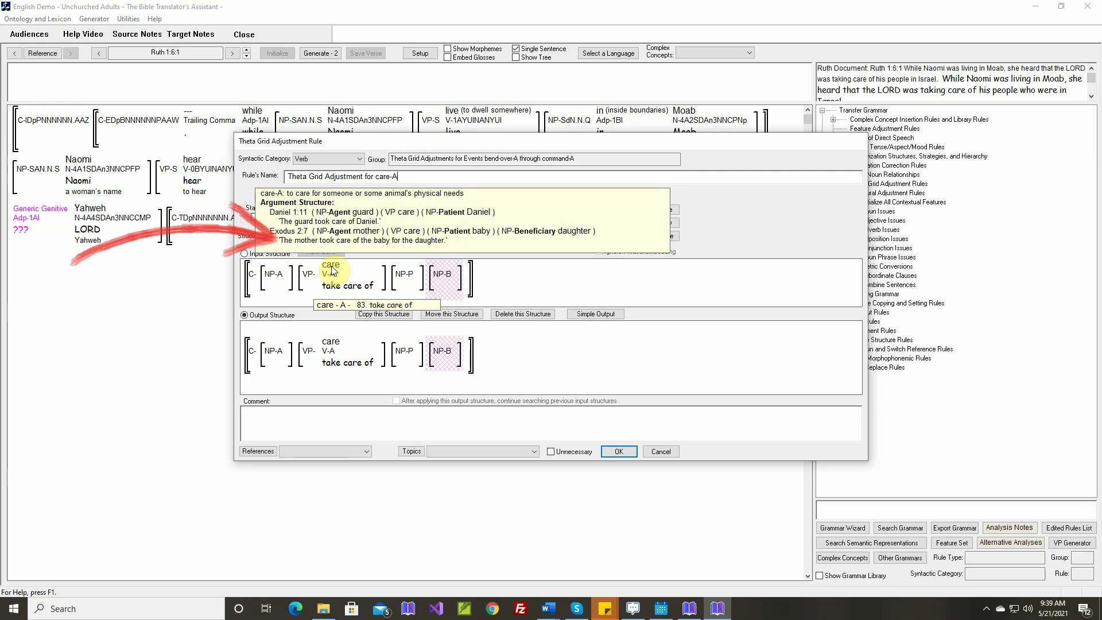
{"action": "left_click", "coordinate": [600, 314]}
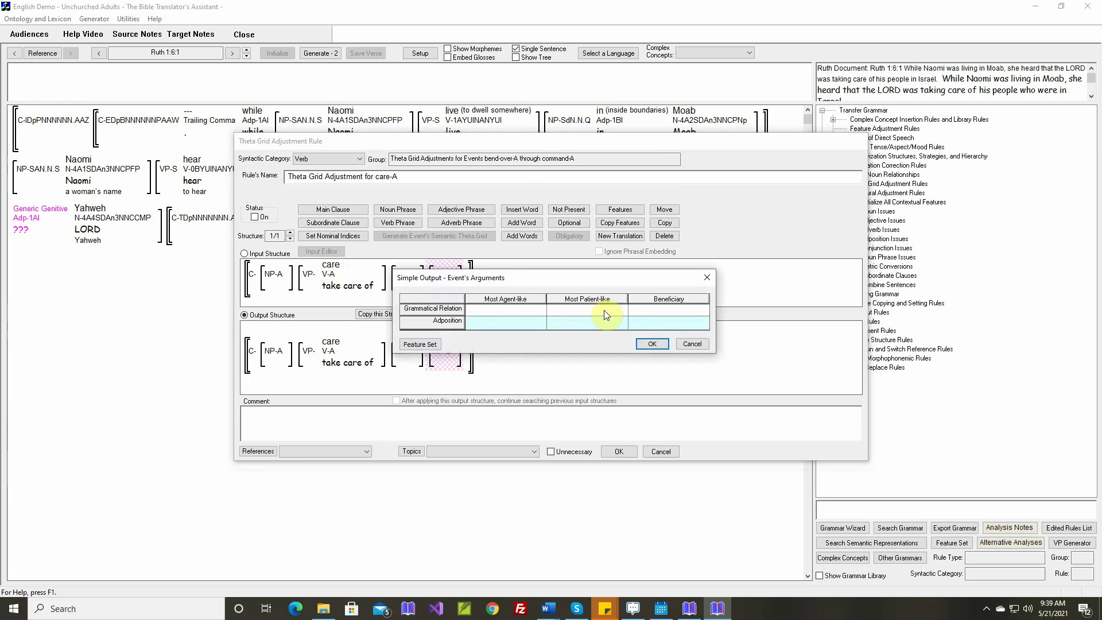
{"action": "left_click", "coordinate": [645, 315]}
{"action": "left_click", "coordinate": [486, 241]}
{"action": "left_click", "coordinate": [553, 453]}
Step: Give the Beneficiary the adposition "for", then turn the care-A rule on and save it
{"action": "left_click", "coordinate": [658, 344]}
{"action": "left_click", "coordinate": [531, 320]}
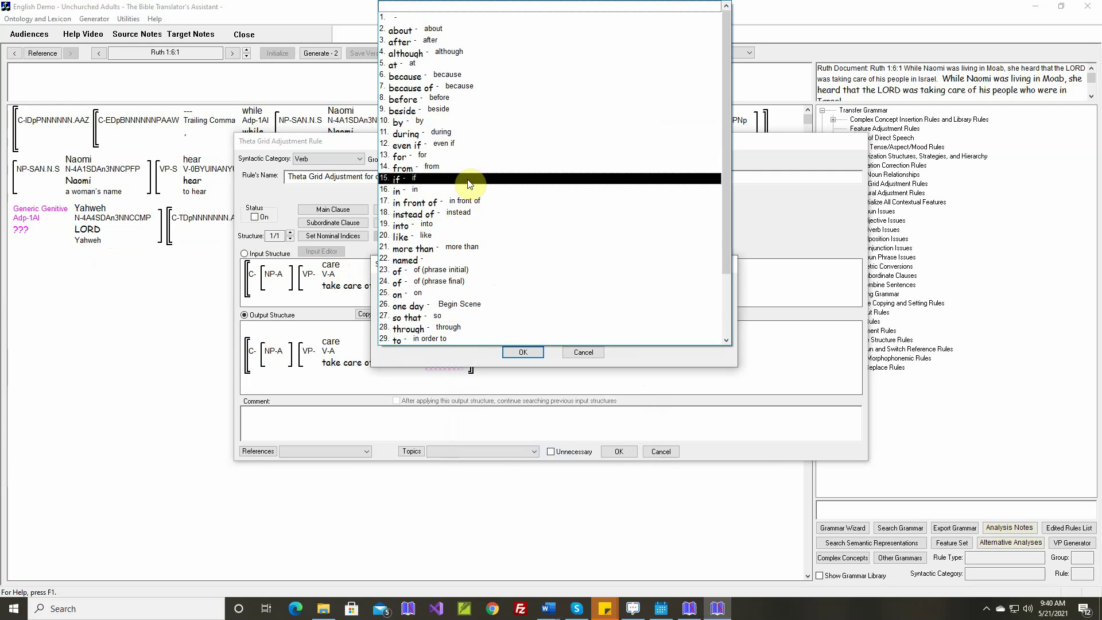
{"action": "left_click", "coordinate": [472, 156]}
{"action": "left_click", "coordinate": [523, 352]}
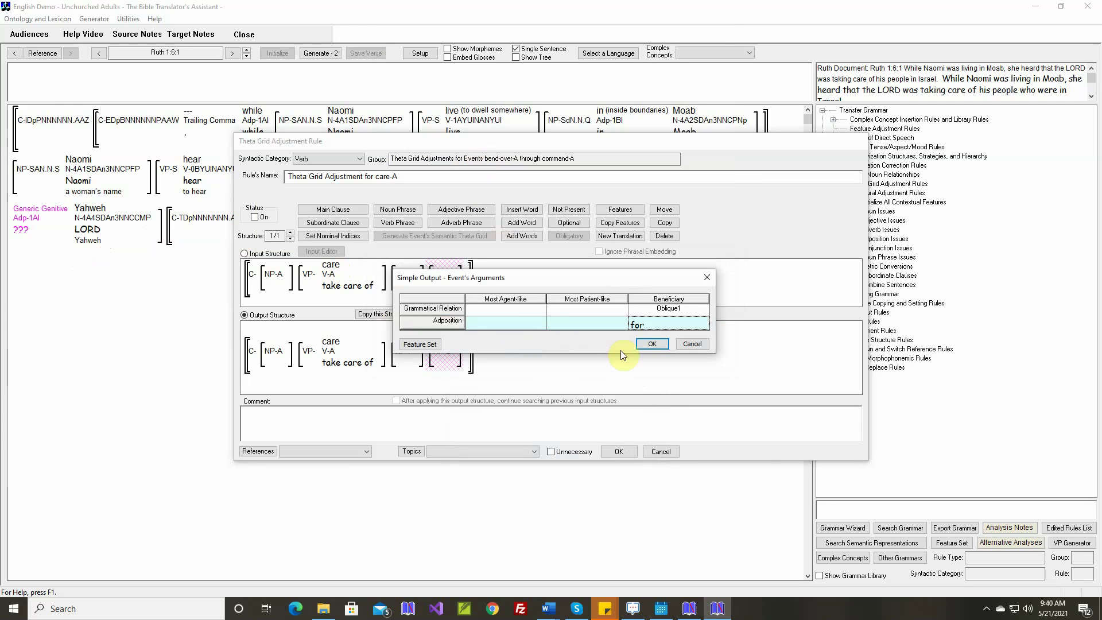
{"action": "left_click", "coordinate": [646, 346]}
{"action": "left_click", "coordinate": [254, 217]}
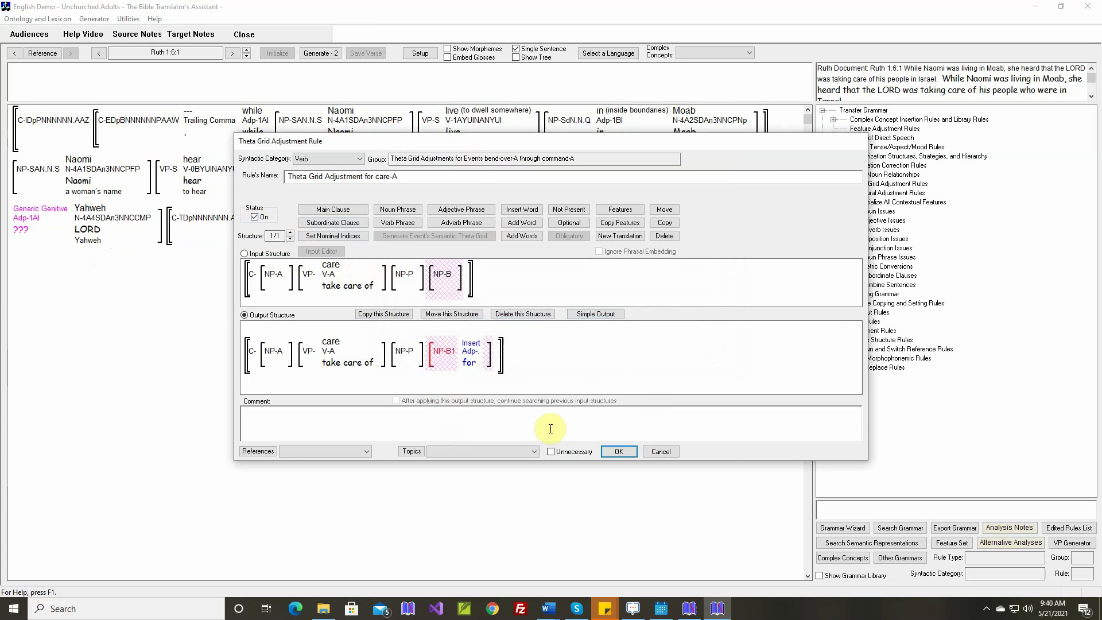
{"action": "left_click", "coordinate": [613, 451]}
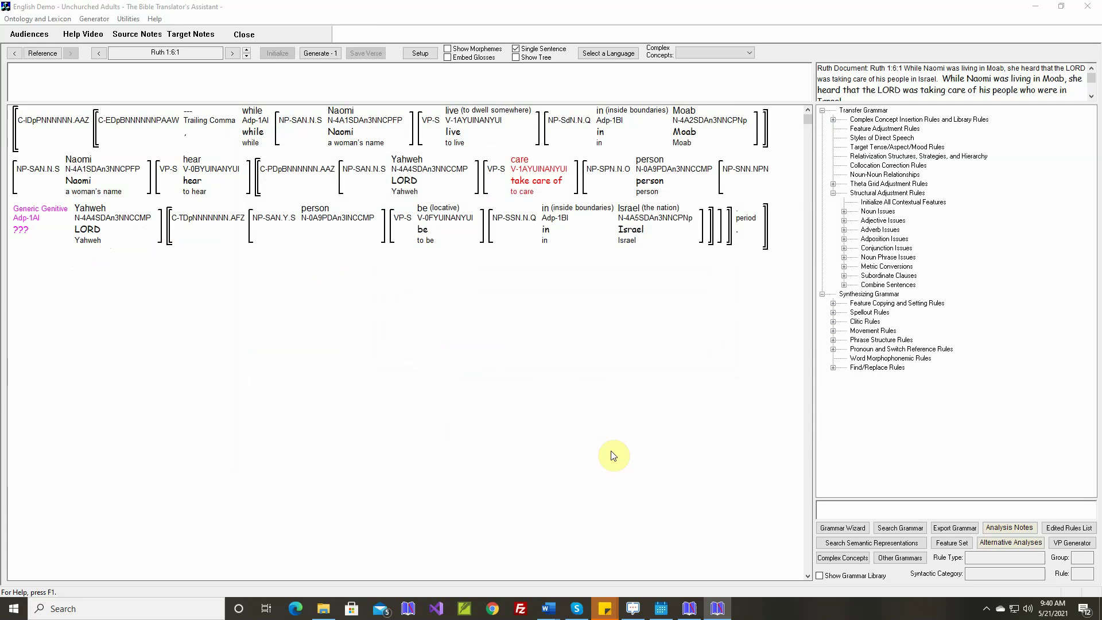
Step: For the Generic Genitive before Yahweh, set the first noun-noun relationship to Saxon Genitive and copy it to all of Yahweh's possessums
{"action": "left_click", "coordinate": [59, 215]}
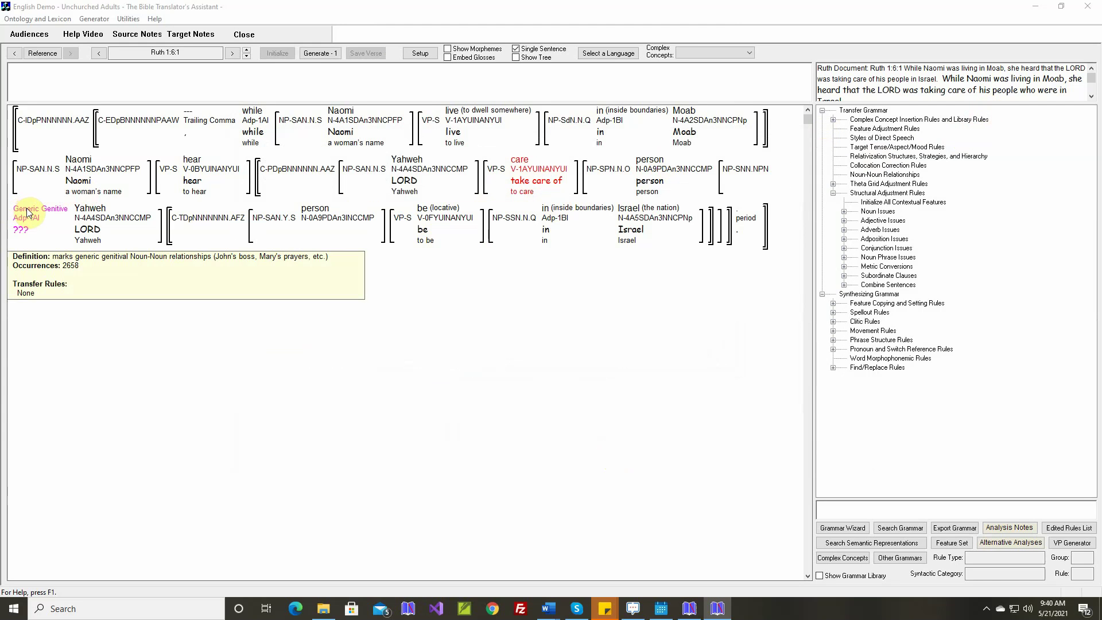
{"action": "left_click", "coordinate": [26, 208]}
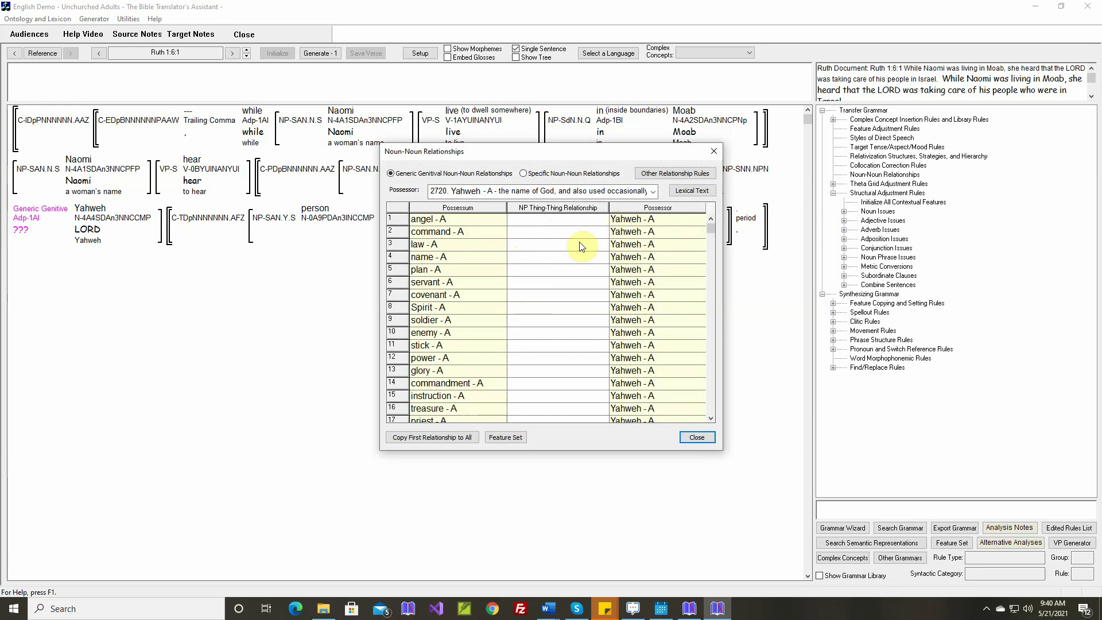
{"action": "left_click", "coordinate": [601, 219]}
{"action": "left_click", "coordinate": [546, 250]}
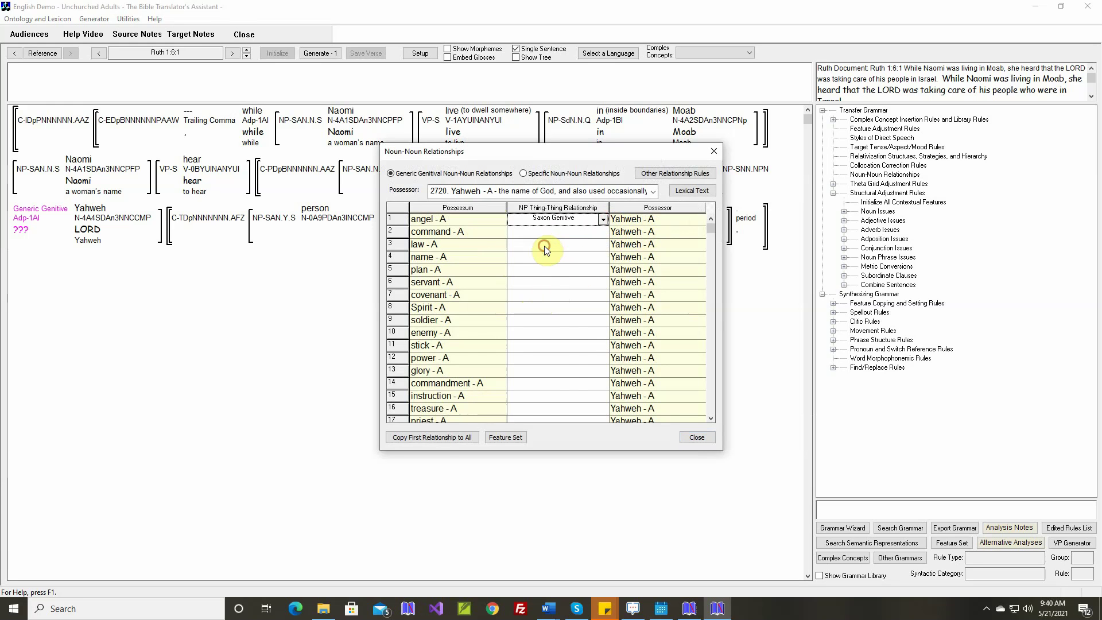
{"action": "left_click", "coordinate": [443, 436]}
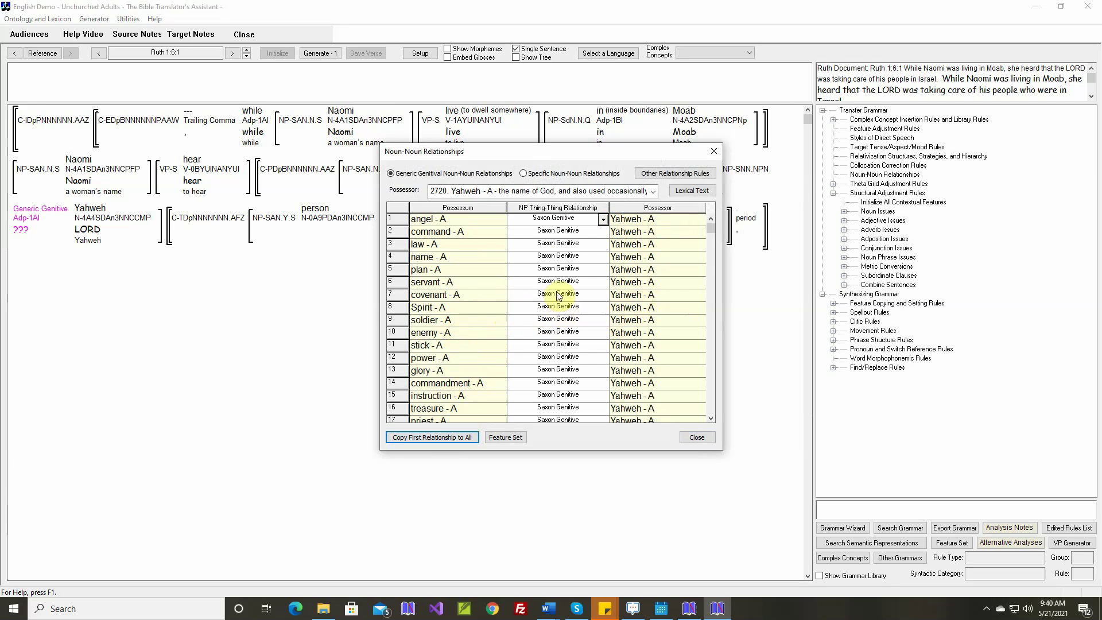
{"action": "left_click", "coordinate": [697, 438]}
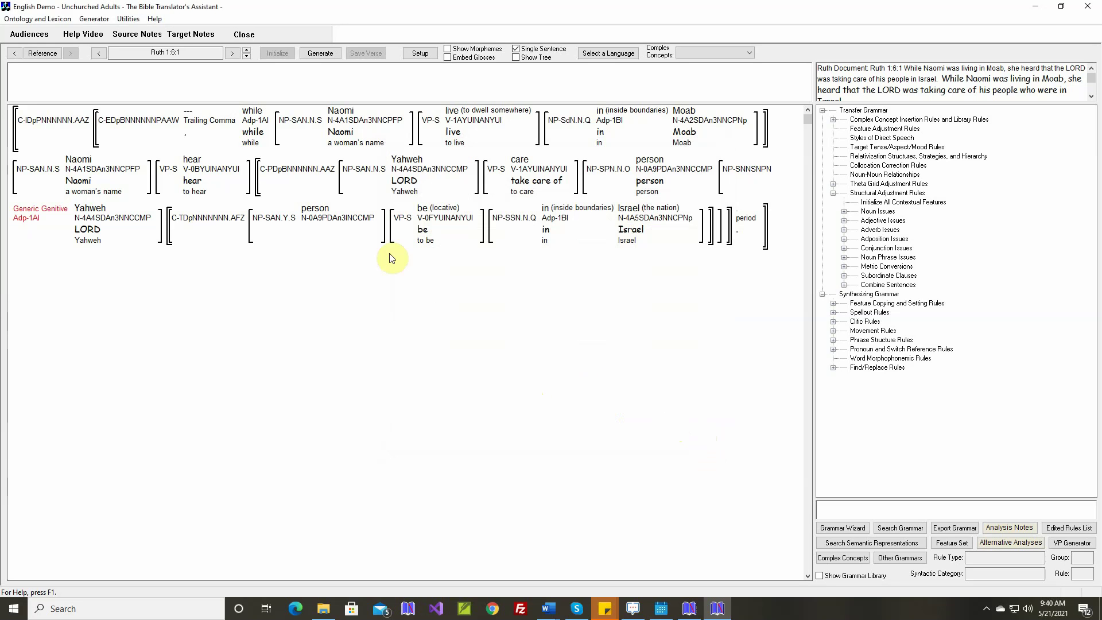
Step: Generate the Ruth 1:6:1 sentence, compare it with the document's text, and generate Ruth 1:6:2
{"action": "left_click", "coordinate": [322, 53]}
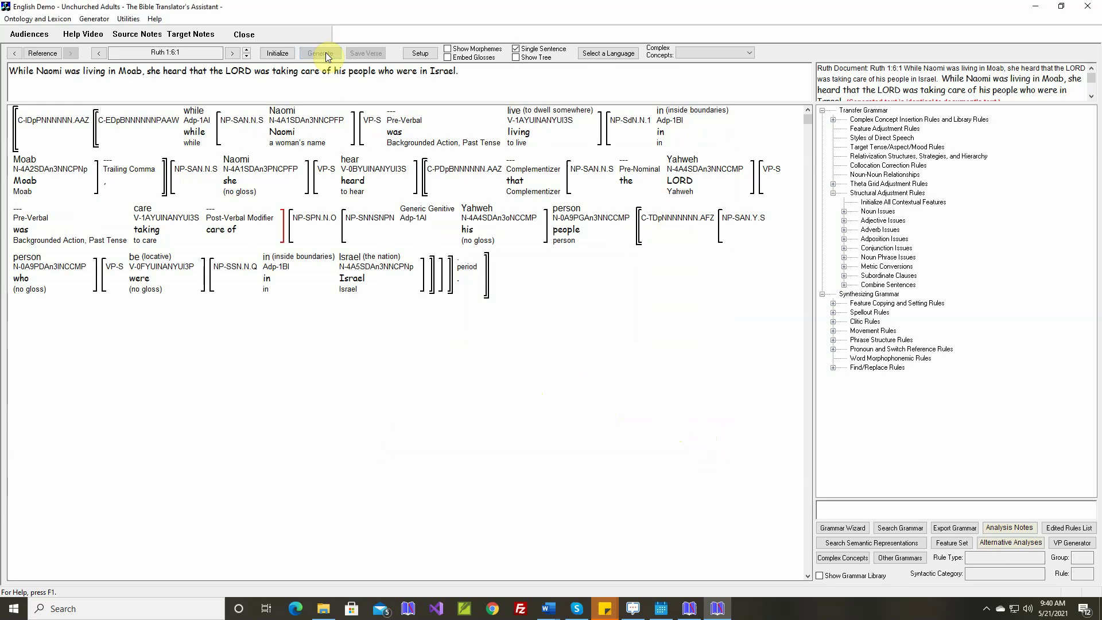
{"action": "left_click", "coordinate": [1092, 96]}
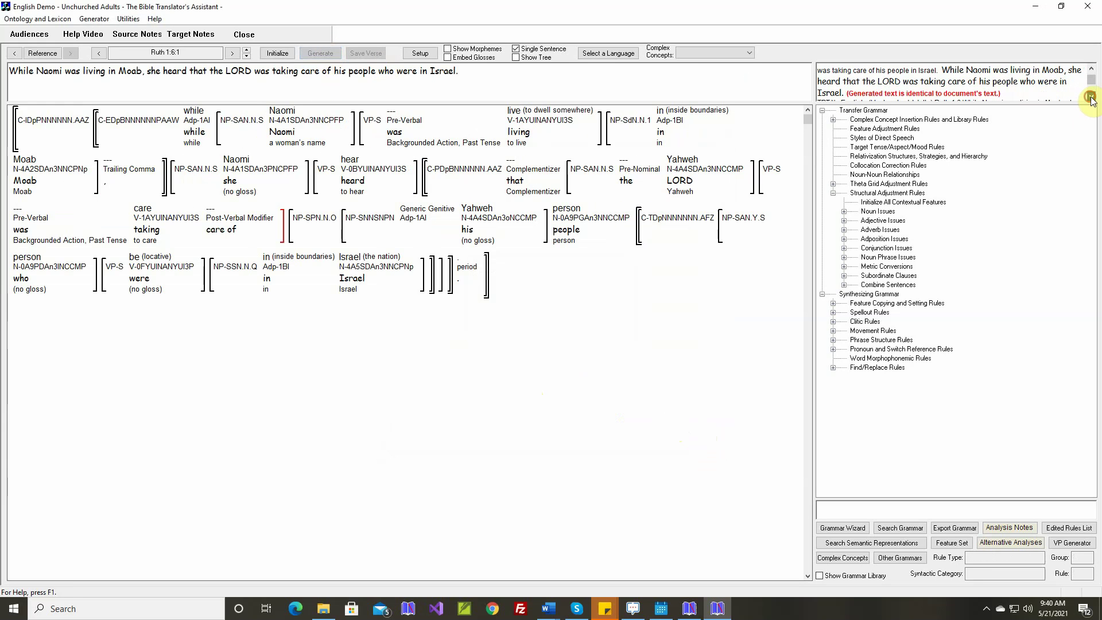
{"action": "left_click", "coordinate": [247, 49]}
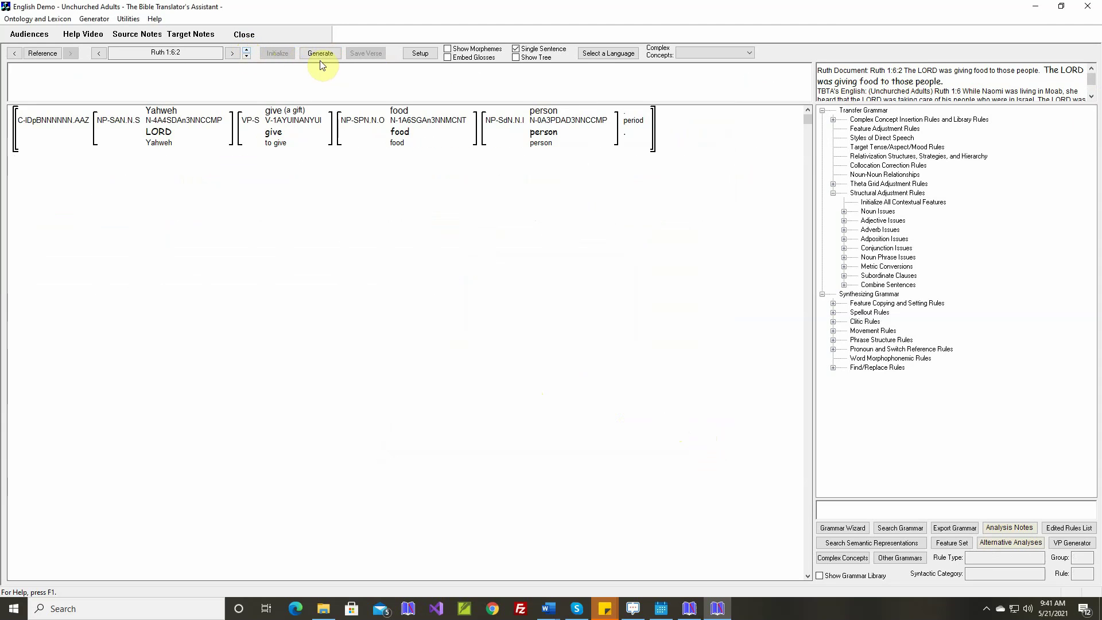
{"action": "left_click", "coordinate": [321, 54]}
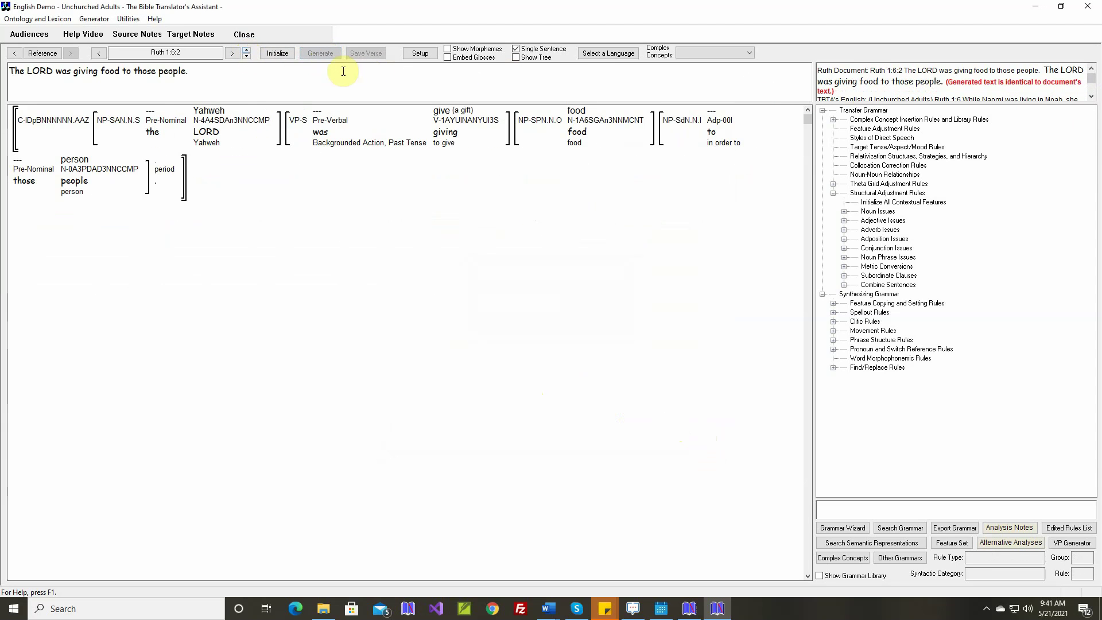
Step: Go to Ruth 1:6:3 and set the Source's grammatical relation to Oblique1 in the return-A theta grid rule's simple output
{"action": "left_click", "coordinate": [247, 50]}
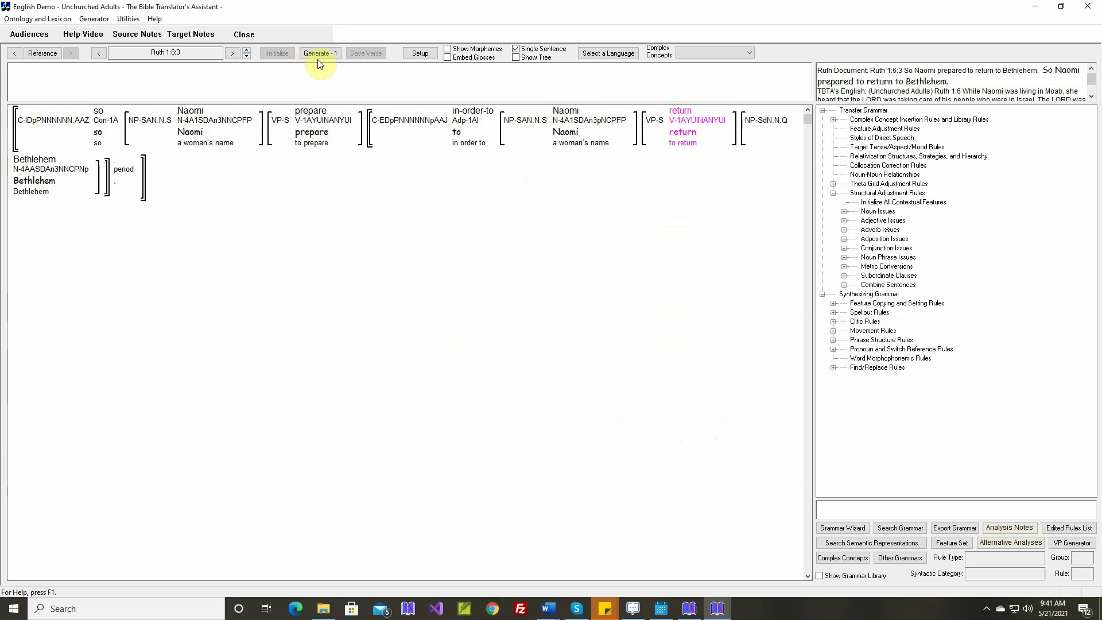
{"action": "right_click", "coordinate": [680, 118]}
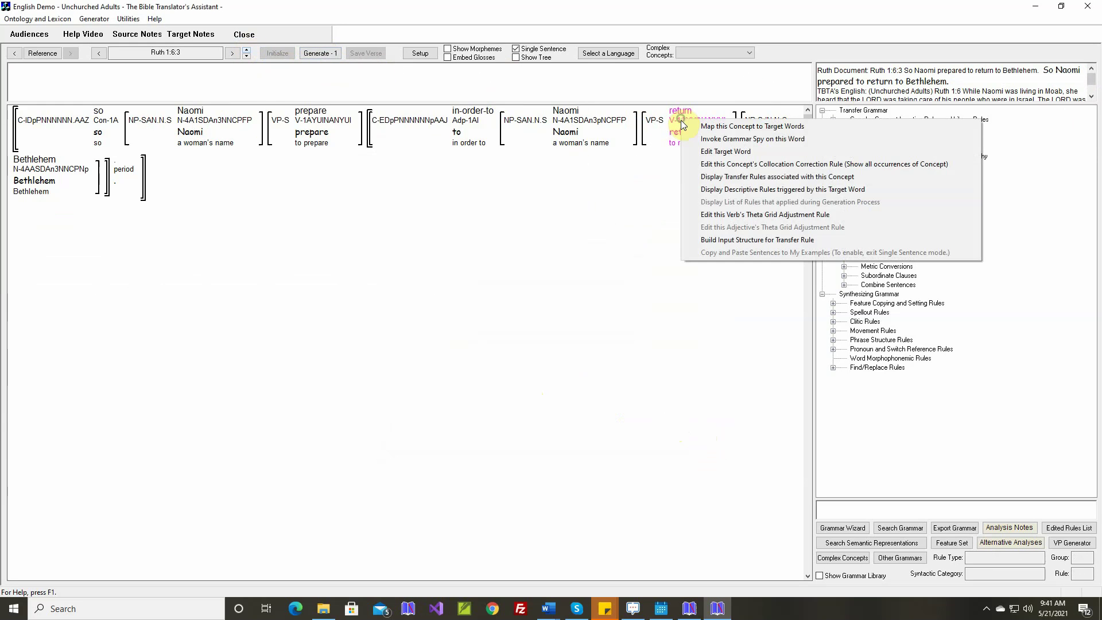
{"action": "left_click", "coordinate": [709, 215]}
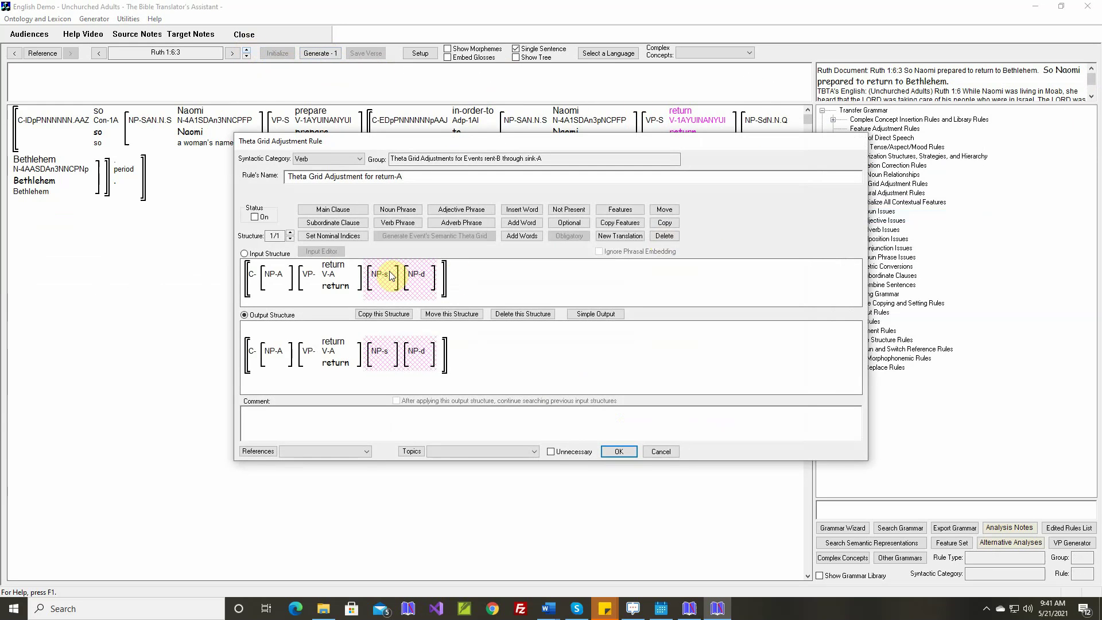
{"action": "mouse_move", "coordinate": [337, 269]}
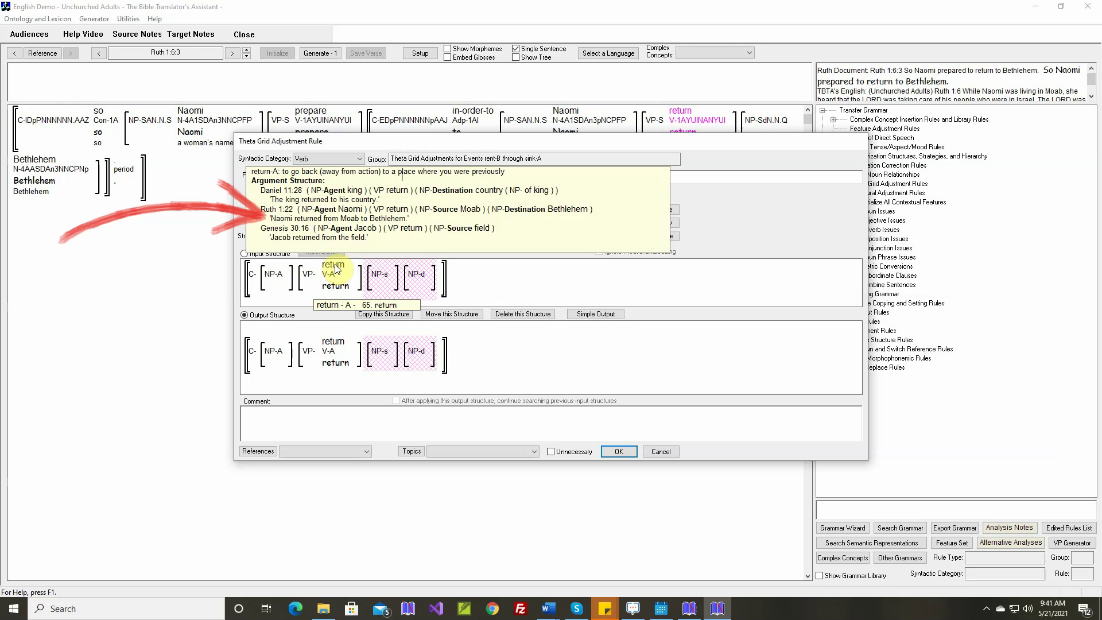
{"action": "left_click", "coordinate": [594, 313]}
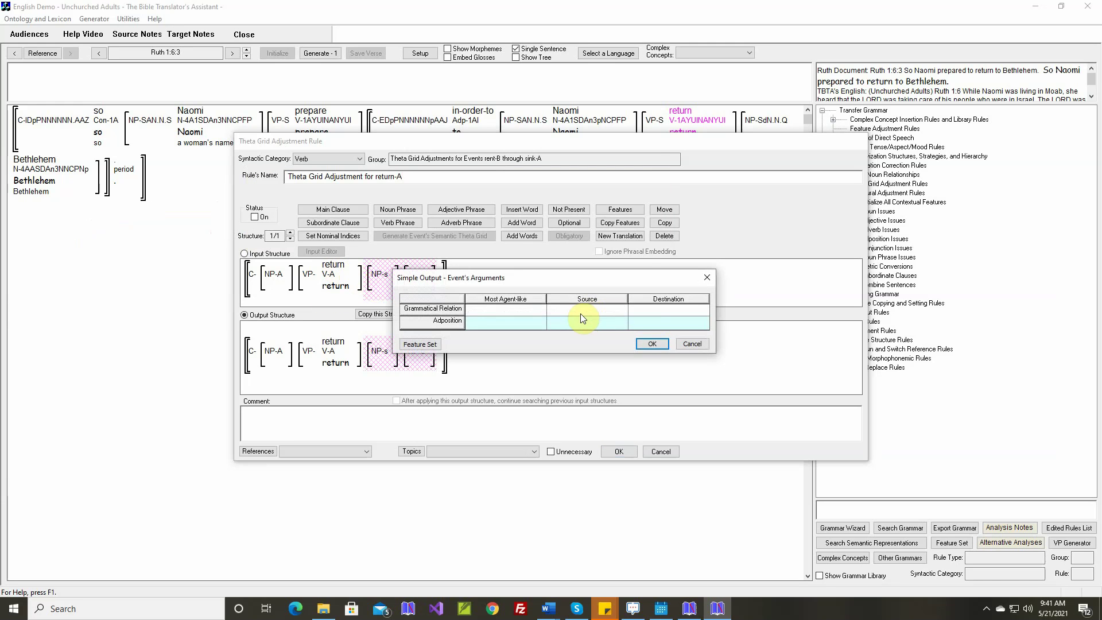
{"action": "left_click", "coordinate": [585, 313]}
{"action": "left_click", "coordinate": [485, 242]}
{"action": "left_click", "coordinate": [551, 454]}
Step: Set the Source's adposition to "from" in the return-A rule's simple output
{"action": "left_click", "coordinate": [594, 319]}
{"action": "left_click", "coordinate": [578, 321]}
{"action": "left_click", "coordinate": [459, 162]}
{"action": "left_click", "coordinate": [524, 350]}
Step: Set the Destination's grammatical relation to Oblique2 and its adposition to "to" (in order to) in the return-A rule's simple output
{"action": "left_click", "coordinate": [657, 311]}
{"action": "left_click", "coordinate": [485, 253]}
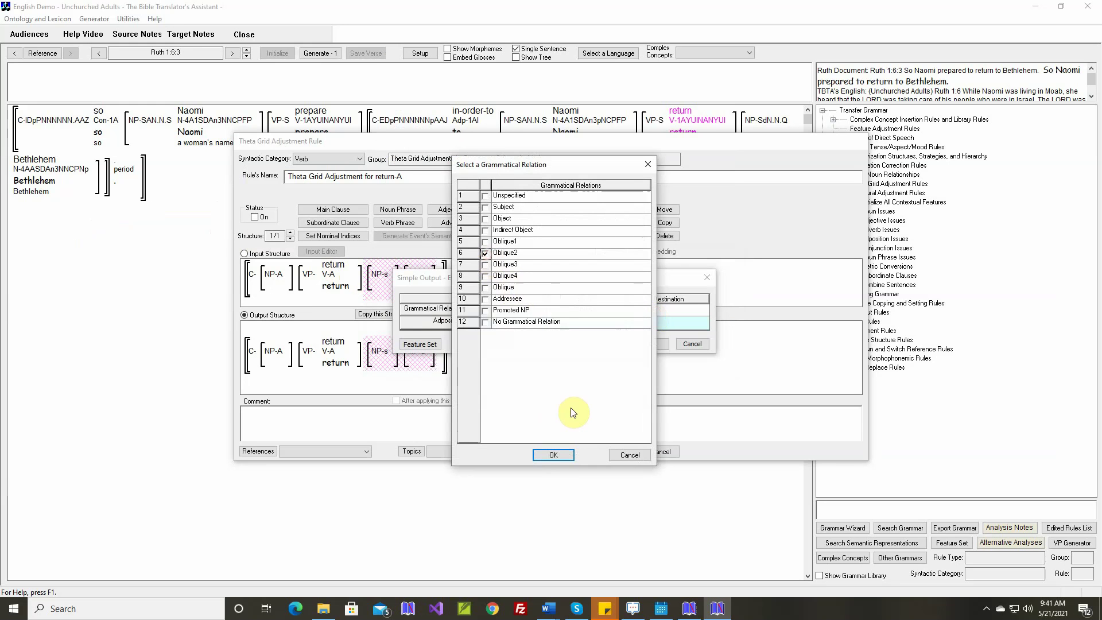
{"action": "left_click", "coordinate": [554, 455]}
{"action": "left_click", "coordinate": [659, 323]}
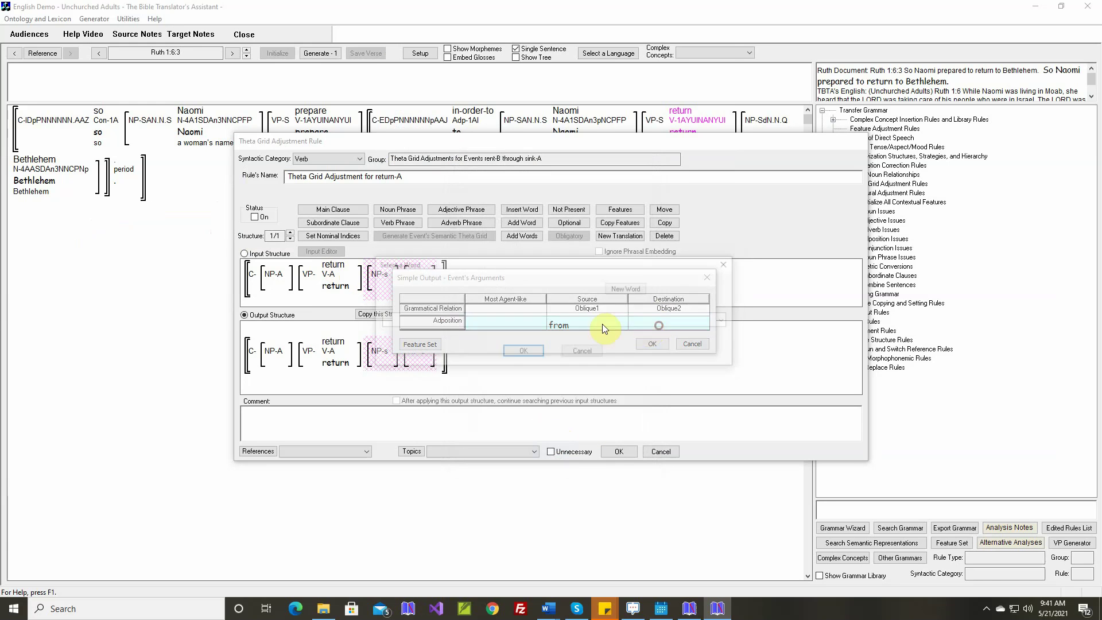
{"action": "left_click", "coordinate": [558, 321]}
{"action": "scroll", "coordinate": [558, 321], "scroll_direction": "down", "scroll_amount": 5}
{"action": "left_click", "coordinate": [555, 324]}
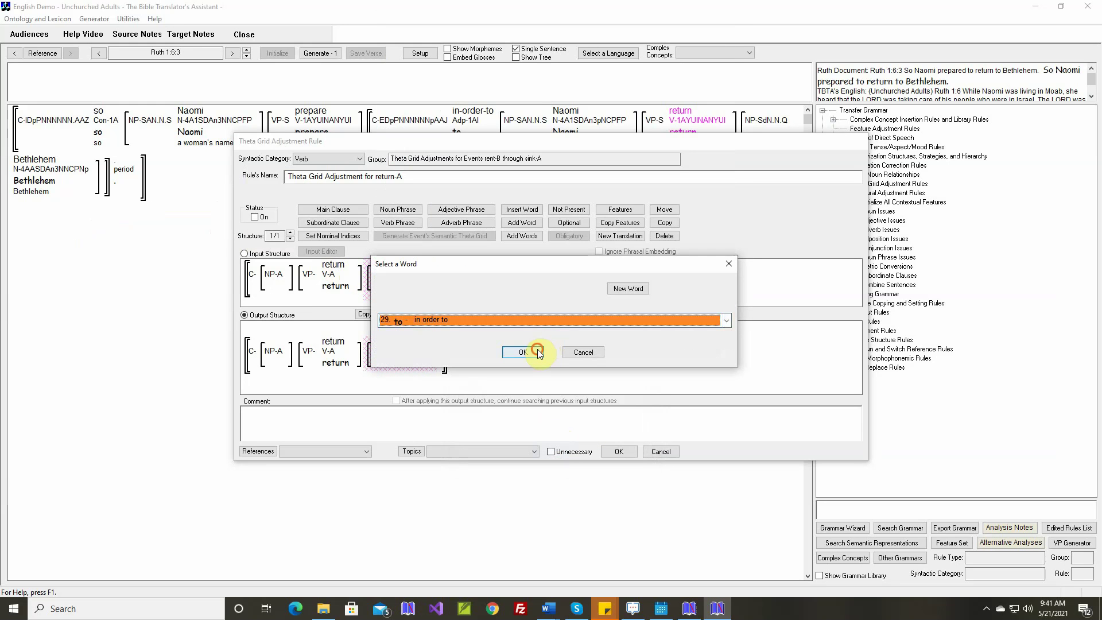
{"action": "left_click", "coordinate": [522, 352]}
{"action": "left_click", "coordinate": [650, 343]}
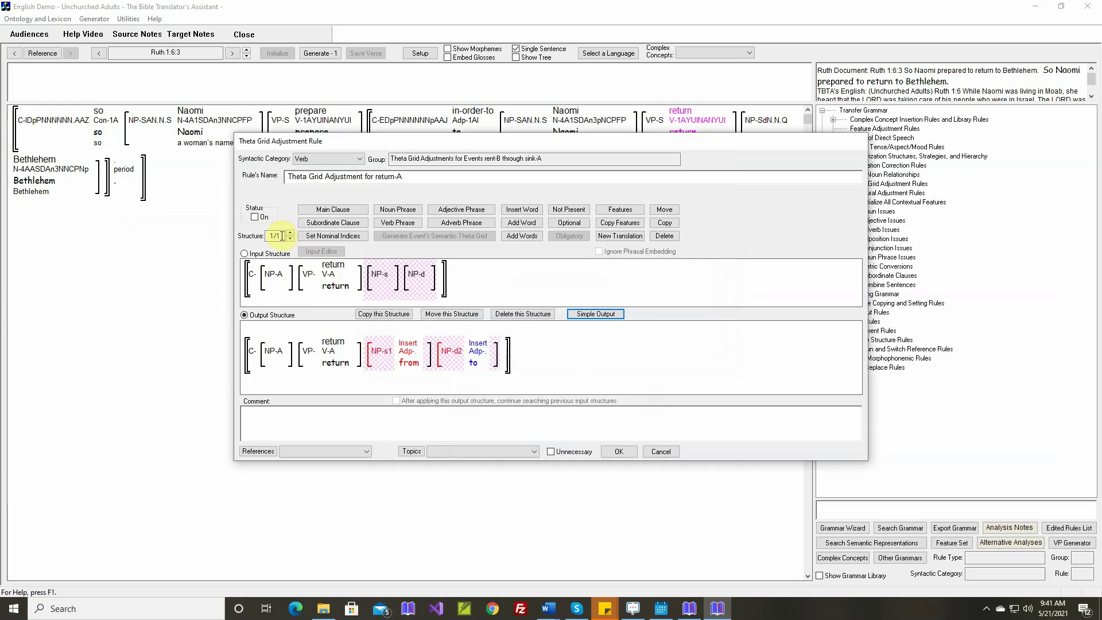
Step: Turn the return-A theta grid rule on, insert the selected document's Ruth 1:6:3 sentence as its comment, and save the rule
{"action": "left_click", "coordinate": [255, 217]}
{"action": "right_click", "coordinate": [449, 413]}
{"action": "left_click", "coordinate": [475, 419]}
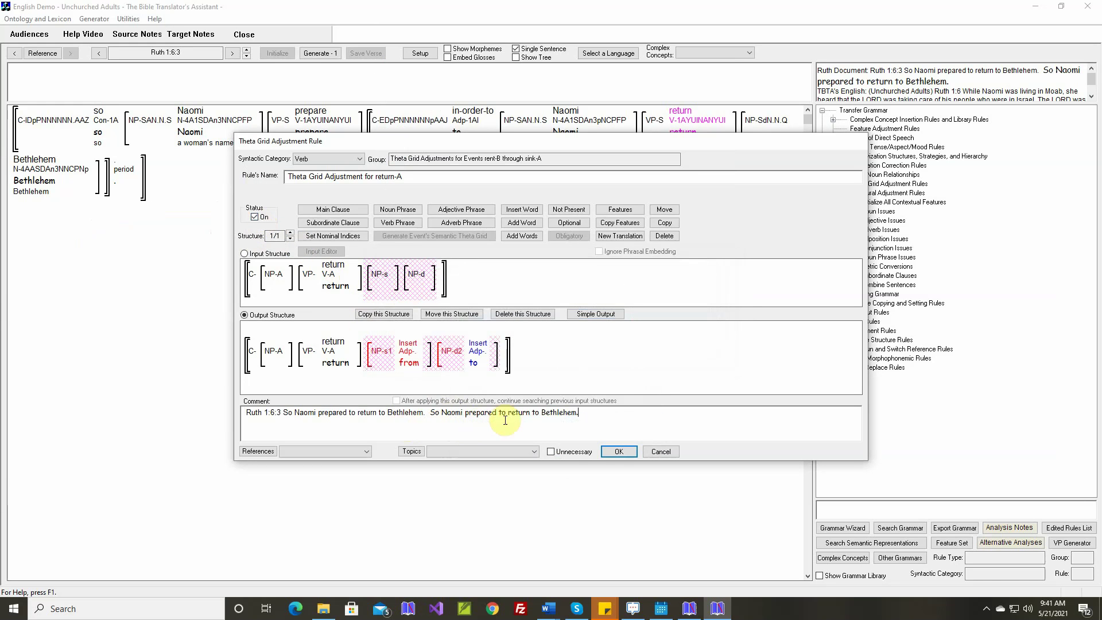
{"action": "left_click", "coordinate": [610, 452]}
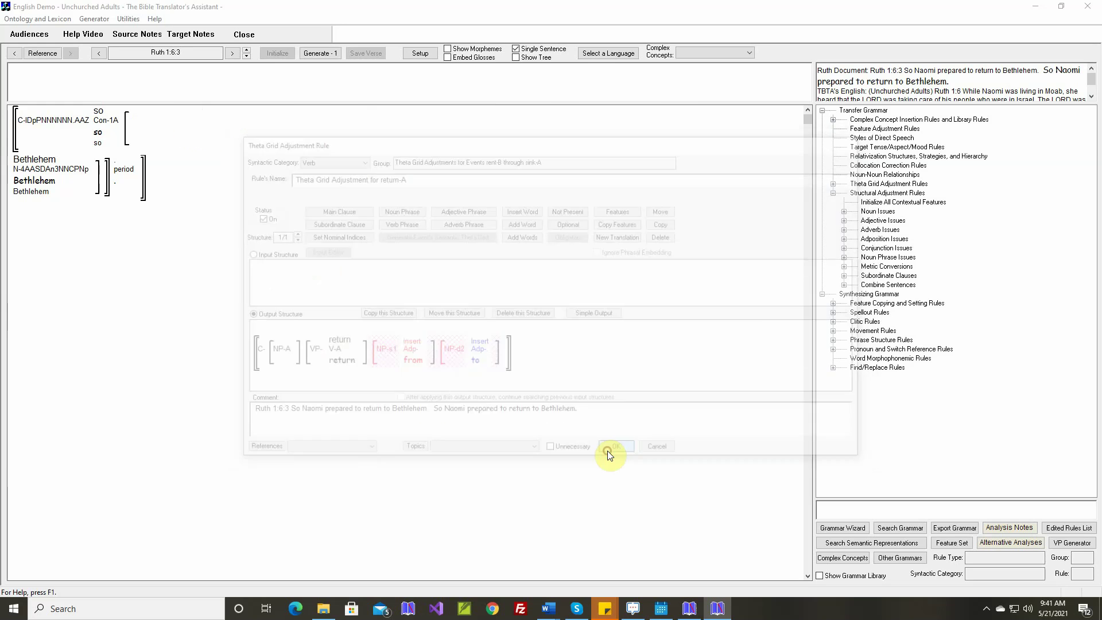
Step: Generate the Ruth 1:6:3 sentence, move on to Ruth 1:6:4 and generate it too
{"action": "left_click", "coordinate": [320, 53]}
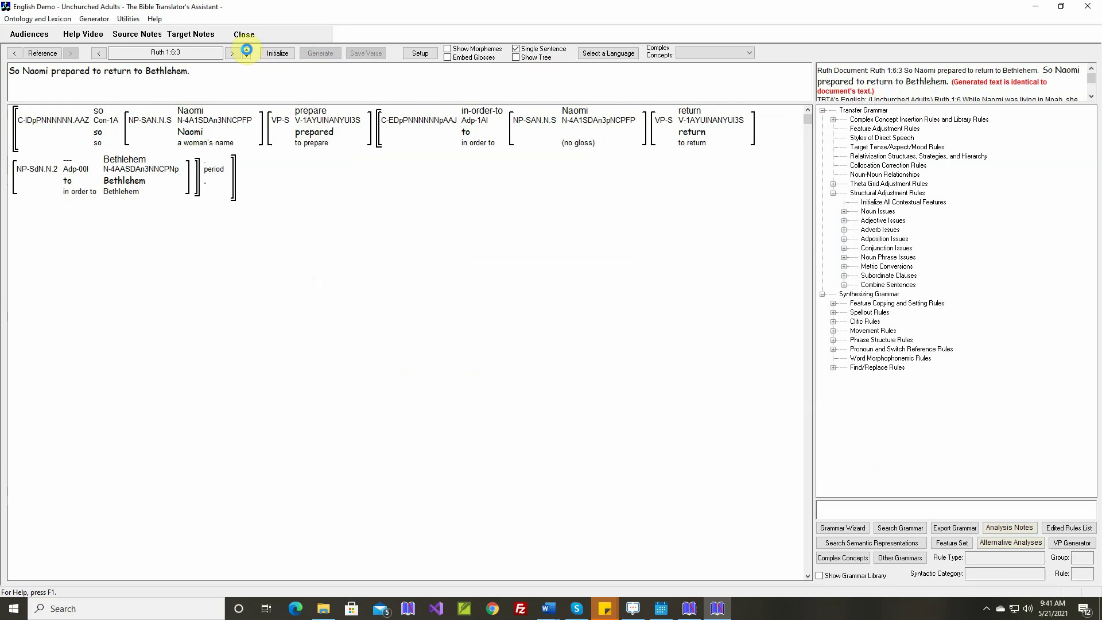
{"action": "left_click", "coordinate": [246, 49]}
{"action": "left_click", "coordinate": [322, 54]}
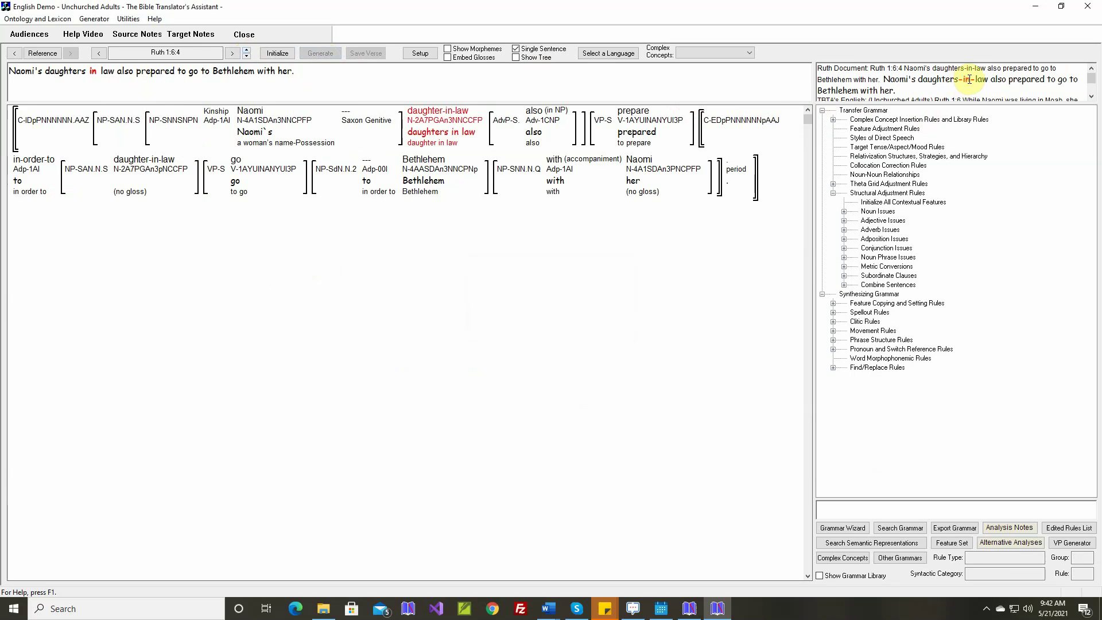
Step: Edit the stem "daughter in law" to "daughter-in-law", ignore the unrecognized hyphen character, and accept the stem's features
{"action": "mouse_move", "coordinate": [447, 138]}
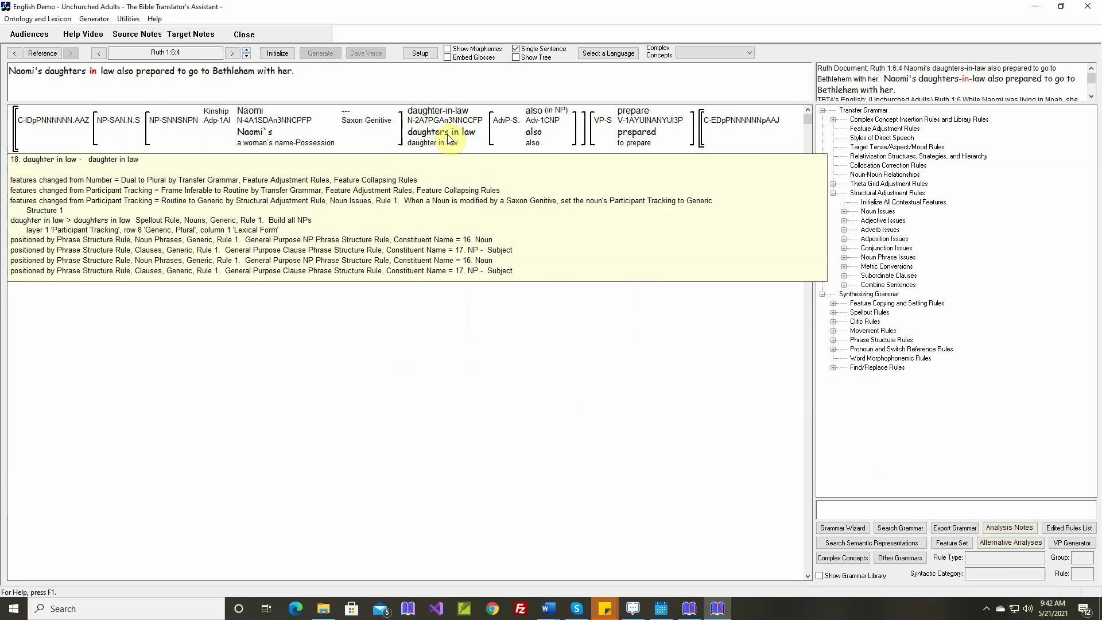
{"action": "double_click", "coordinate": [448, 137]}
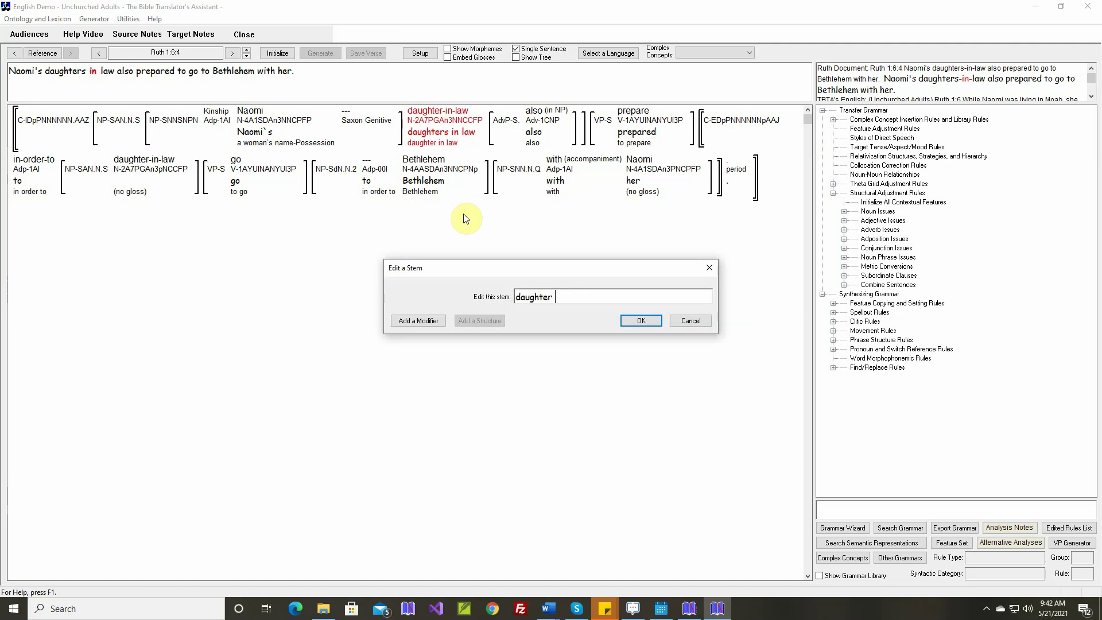
{"action": "type", "text": "in-law"}
{"action": "left_click", "coordinate": [640, 322]}
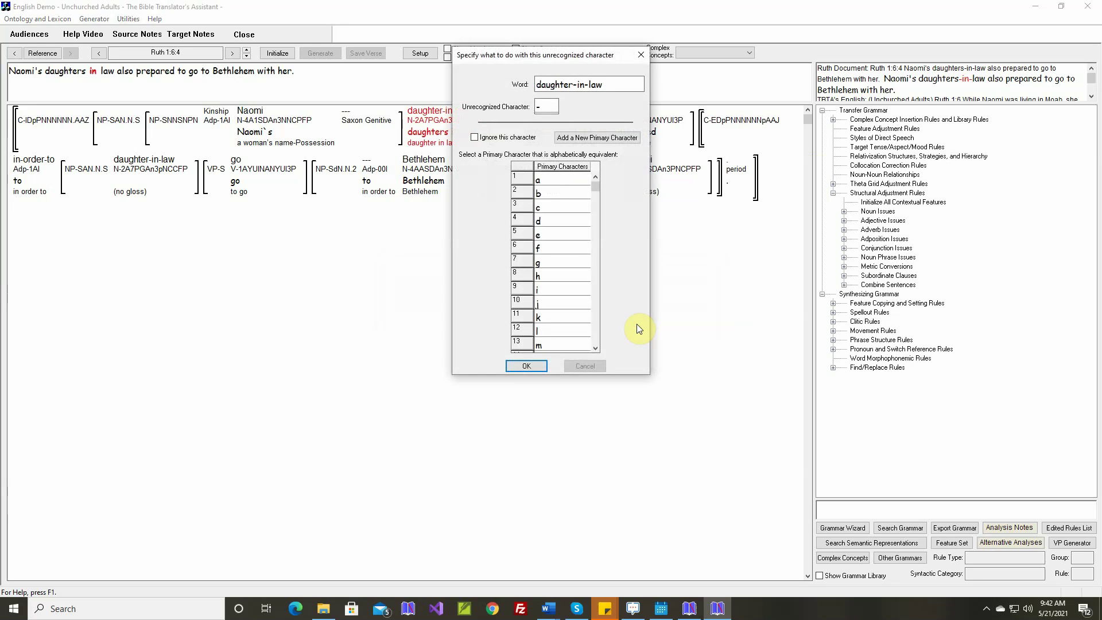
{"action": "left_click", "coordinate": [474, 138]}
{"action": "left_click", "coordinate": [527, 365]}
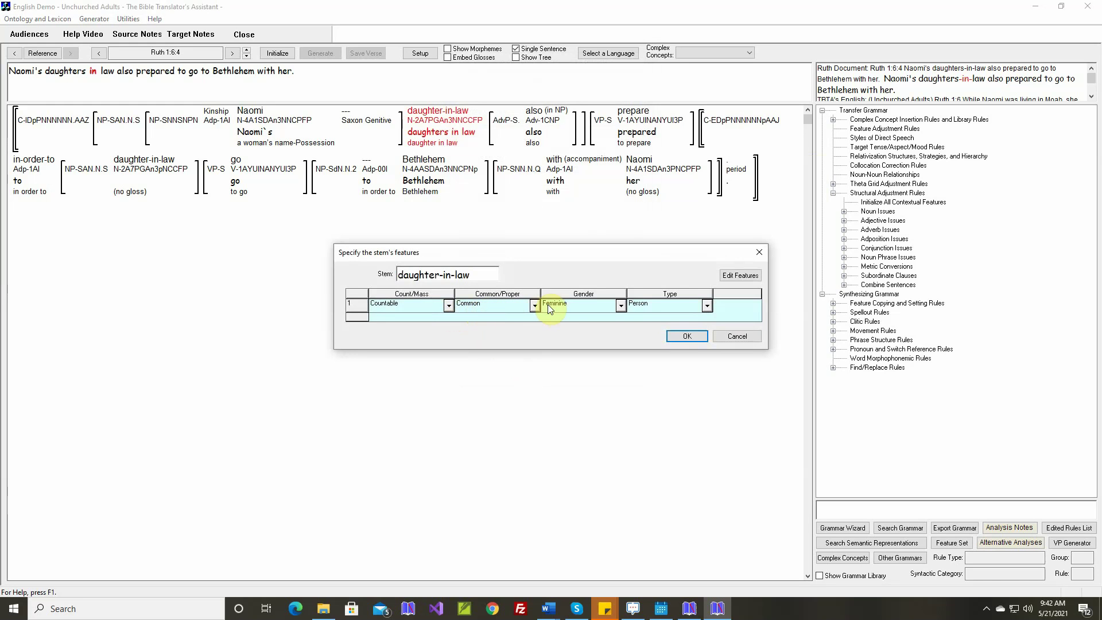
{"action": "left_click", "coordinate": [683, 335]}
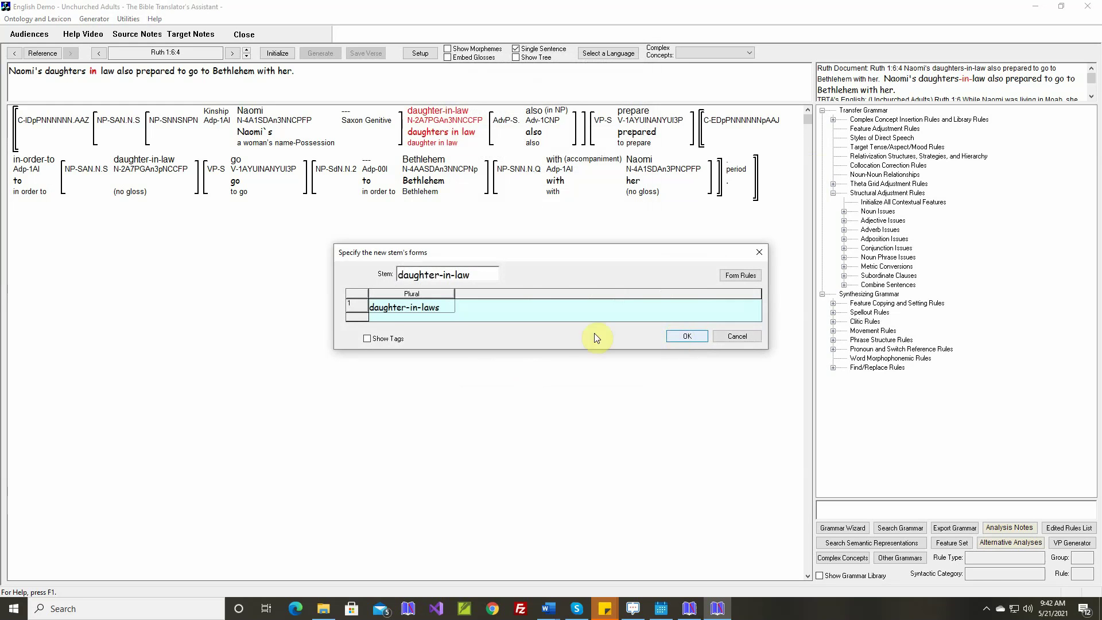
Step: Set the plural form to "daughters-in-law" and insert the document's sentence as the sample sentence for this form
{"action": "left_click", "coordinate": [439, 319]}
{"action": "left_click", "coordinate": [425, 308]}
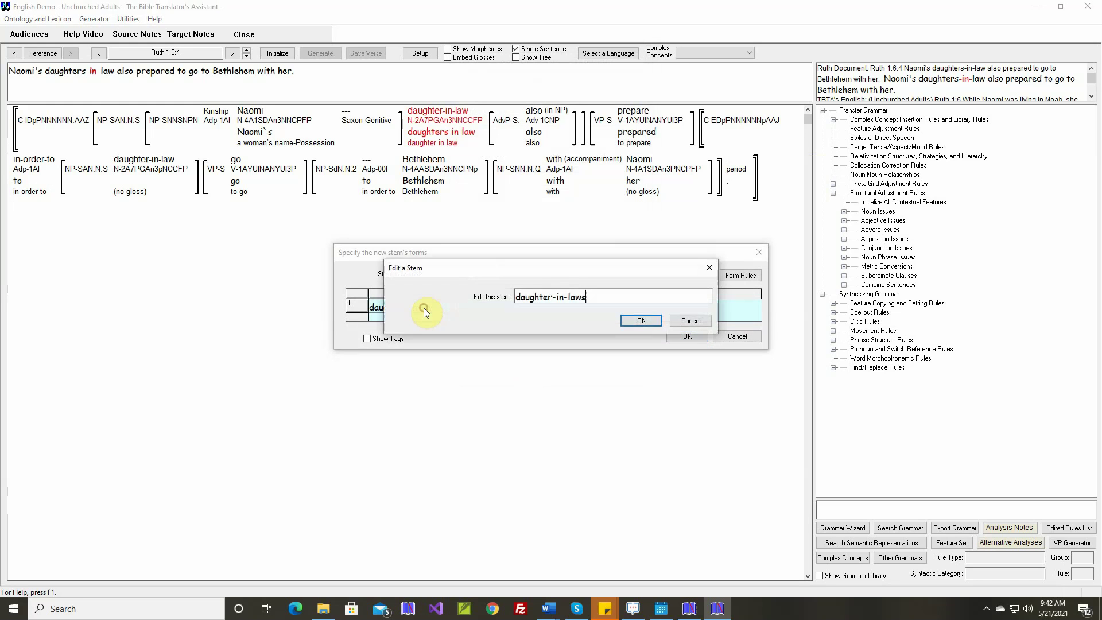
{"action": "left_click", "coordinate": [551, 296]}
{"action": "type", "text": "s"}
{"action": "left_click", "coordinate": [638, 321]}
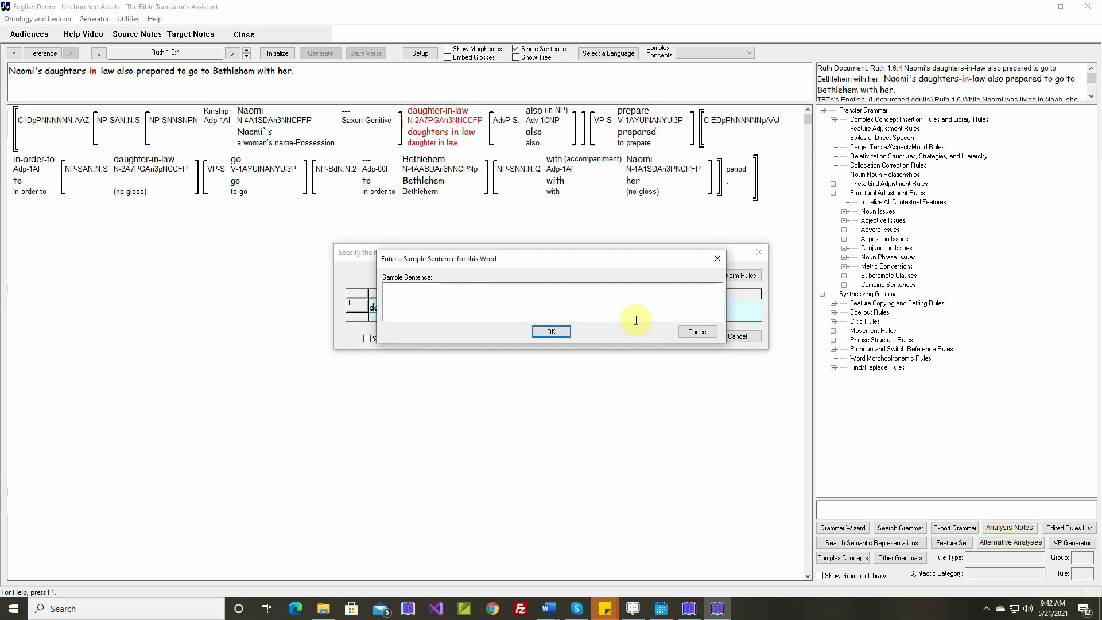
{"action": "right_click", "coordinate": [551, 294]}
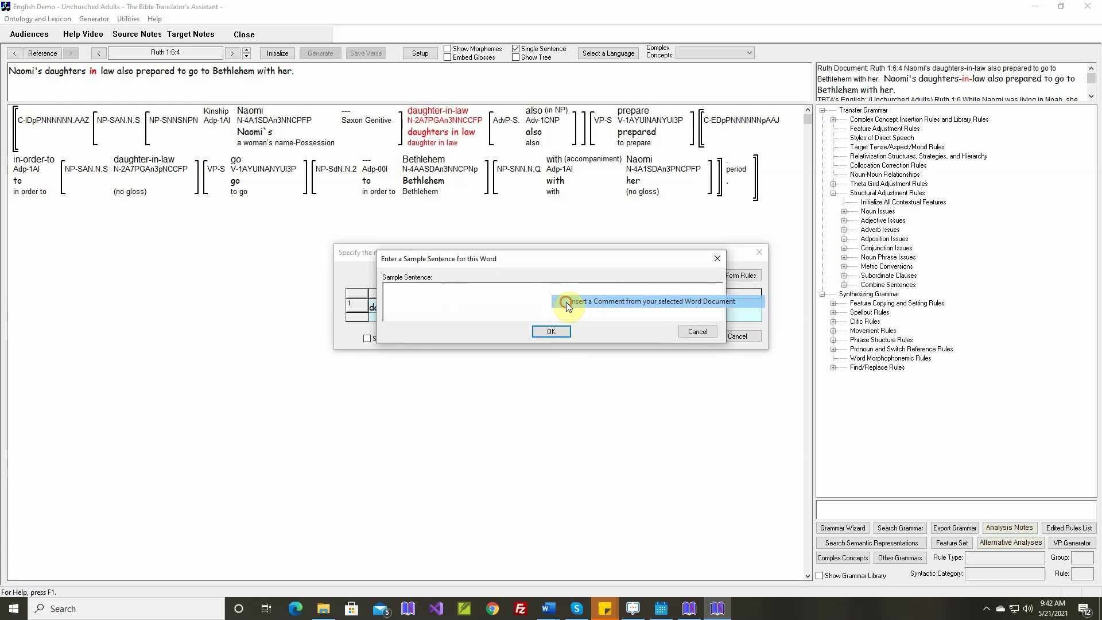
{"action": "left_click", "coordinate": [566, 297]}
{"action": "left_click", "coordinate": [550, 332]}
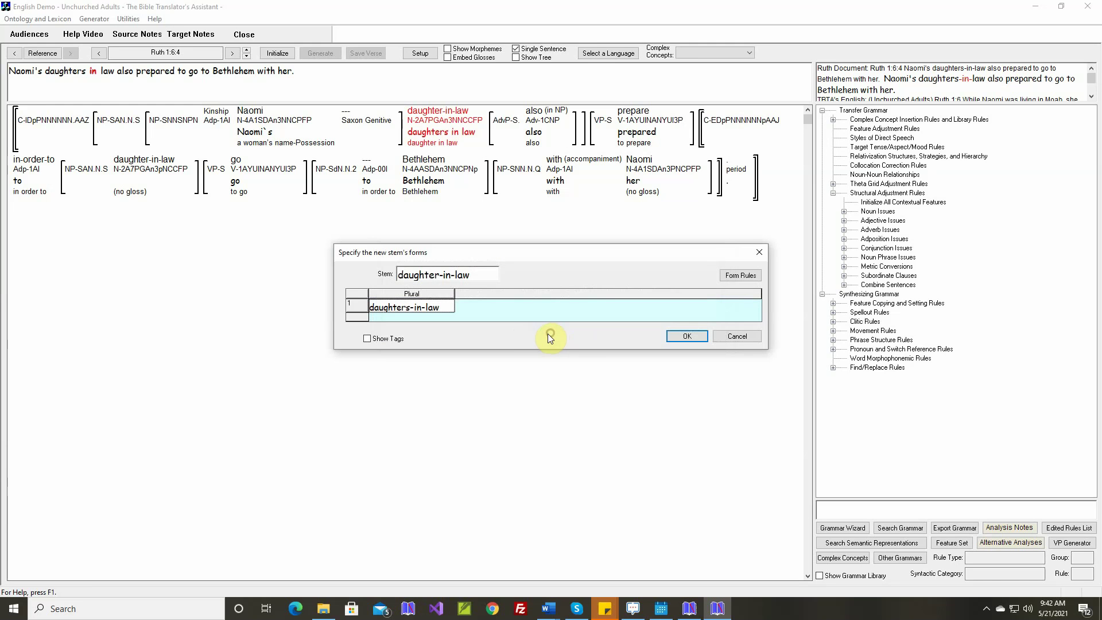
{"action": "left_click", "coordinate": [687, 337]}
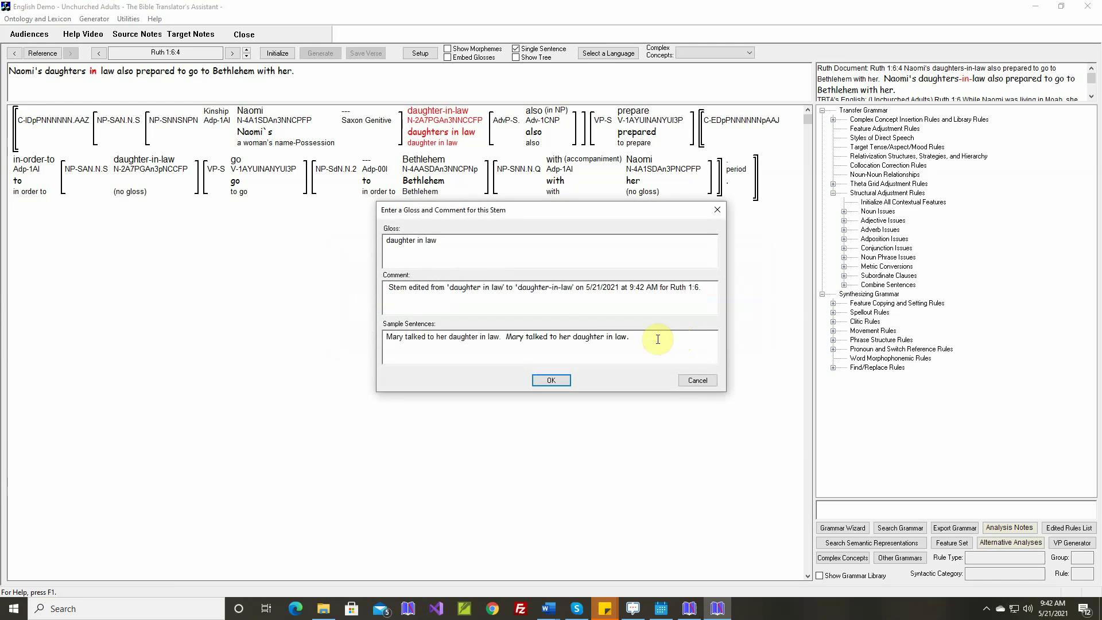
Step: Hyphenate "daughter-in-law" in the stem's gloss and in both sample sentences, and save the stem's entry
{"action": "left_click", "coordinate": [418, 252]}
{"action": "type", "text": "-in-"}
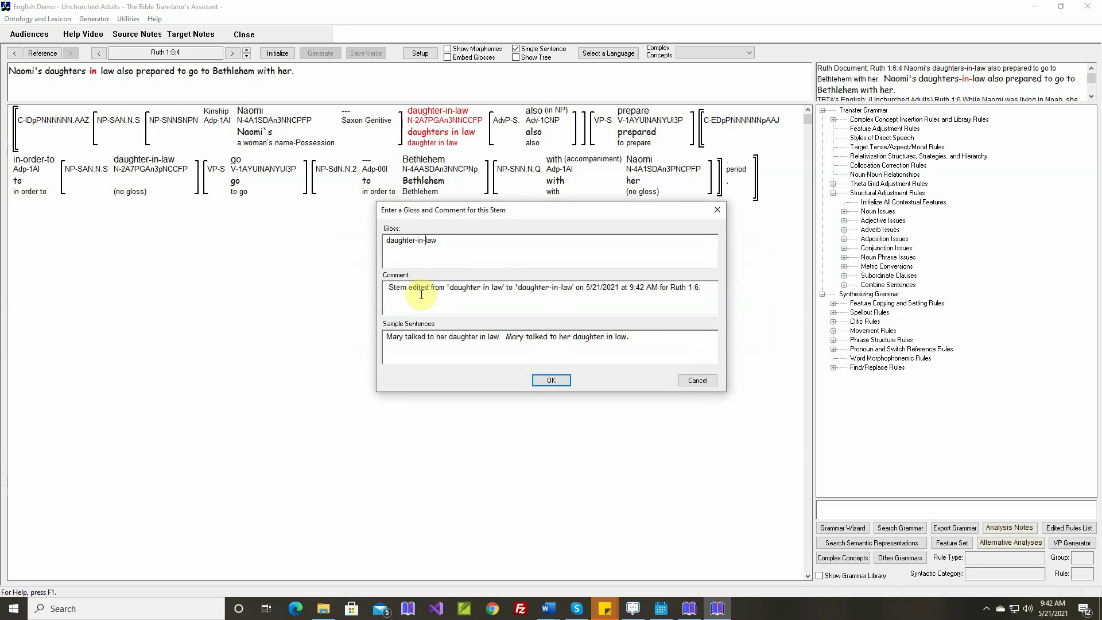
{"action": "left_click", "coordinate": [475, 343]}
{"action": "key", "text": "Delete"}
{"action": "type", "text": "-"}
{"action": "key", "text": "Right"}
{"action": "key", "text": "Right"}
{"action": "key", "text": "Delete"}
{"action": "type", "text": "-"}
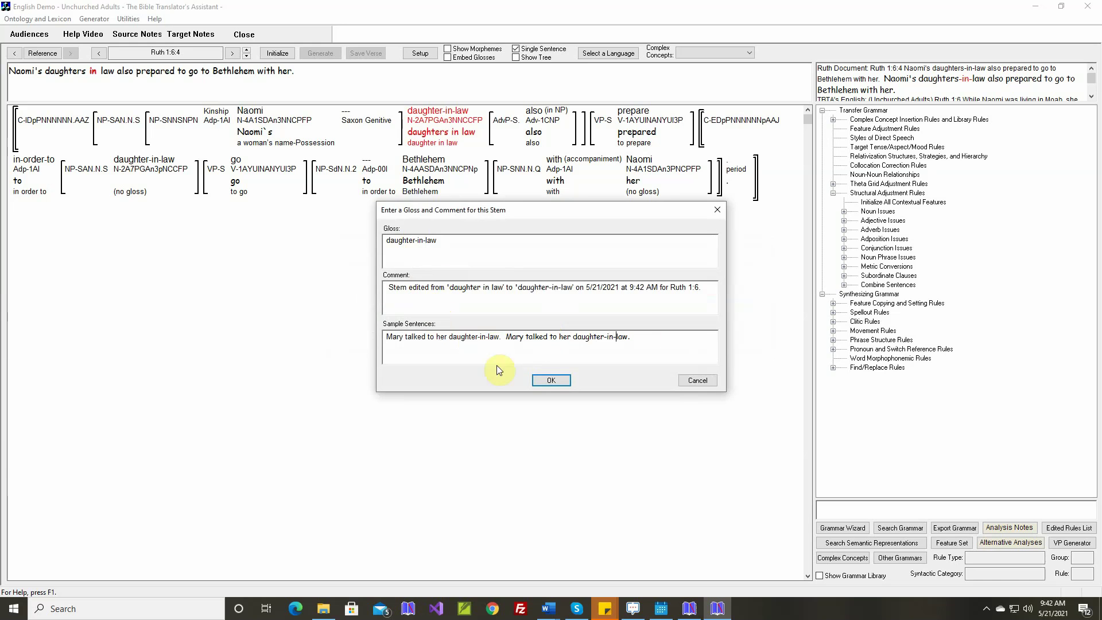
{"action": "left_click", "coordinate": [547, 380]}
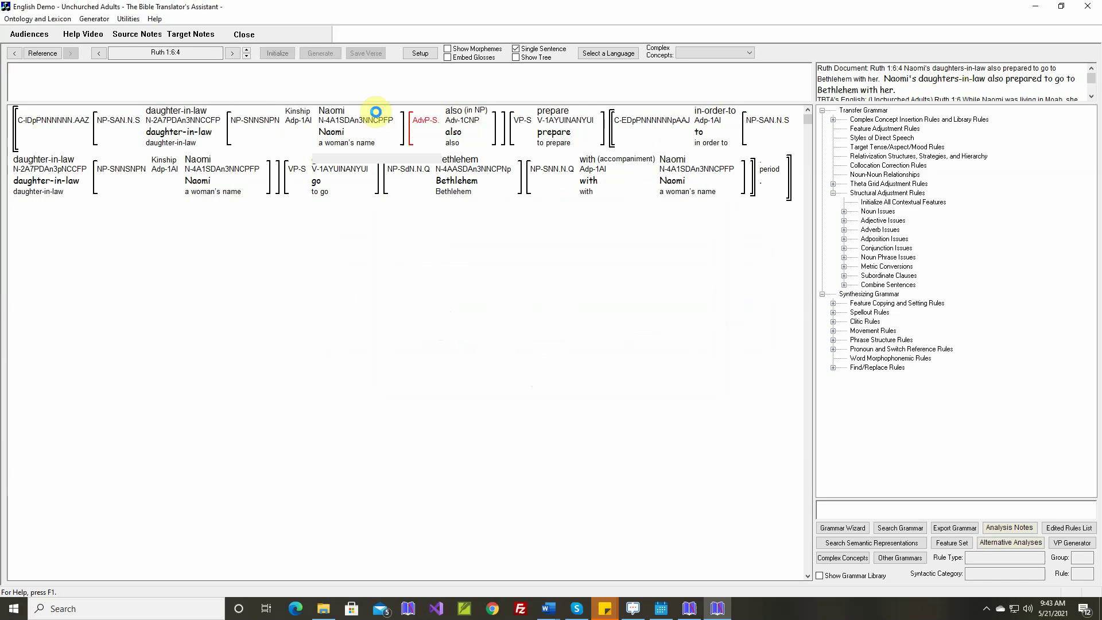
Step: Regenerate Ruth 1:6:4, turn off single-sentence mode and generate the whole verse Ruth 1:6
{"action": "left_click", "coordinate": [330, 53]}
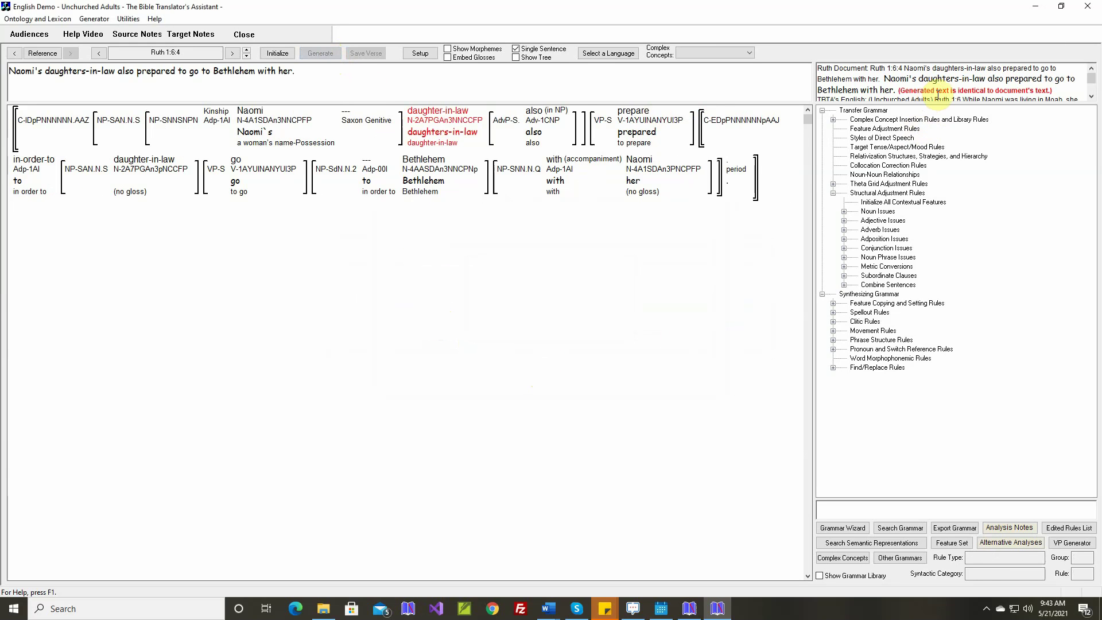
{"action": "left_click", "coordinate": [246, 50]}
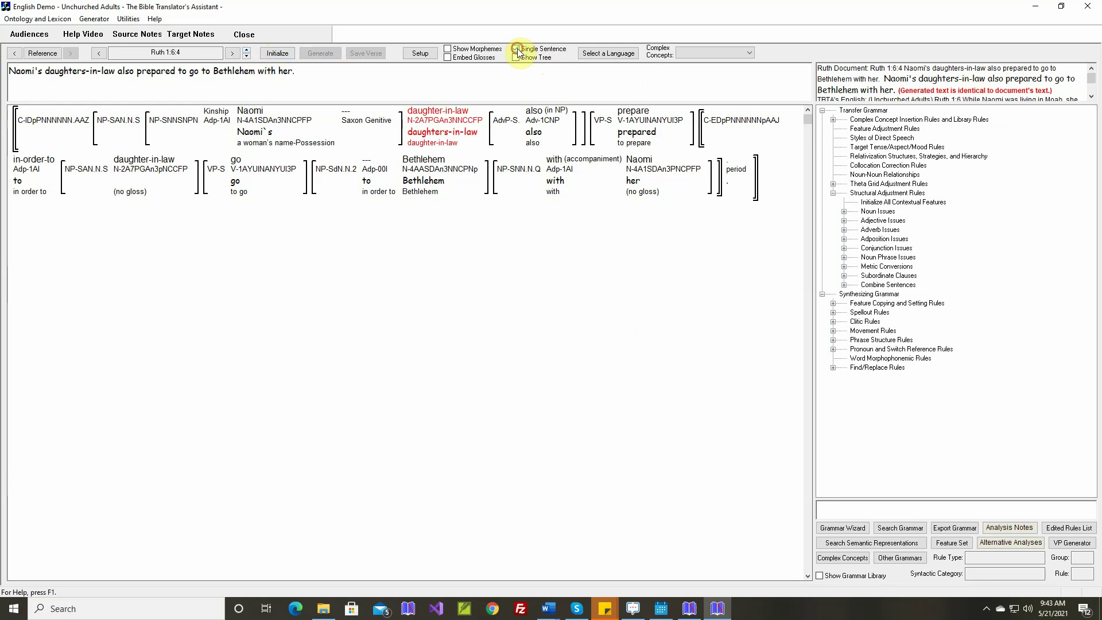
{"action": "left_click", "coordinate": [497, 58]}
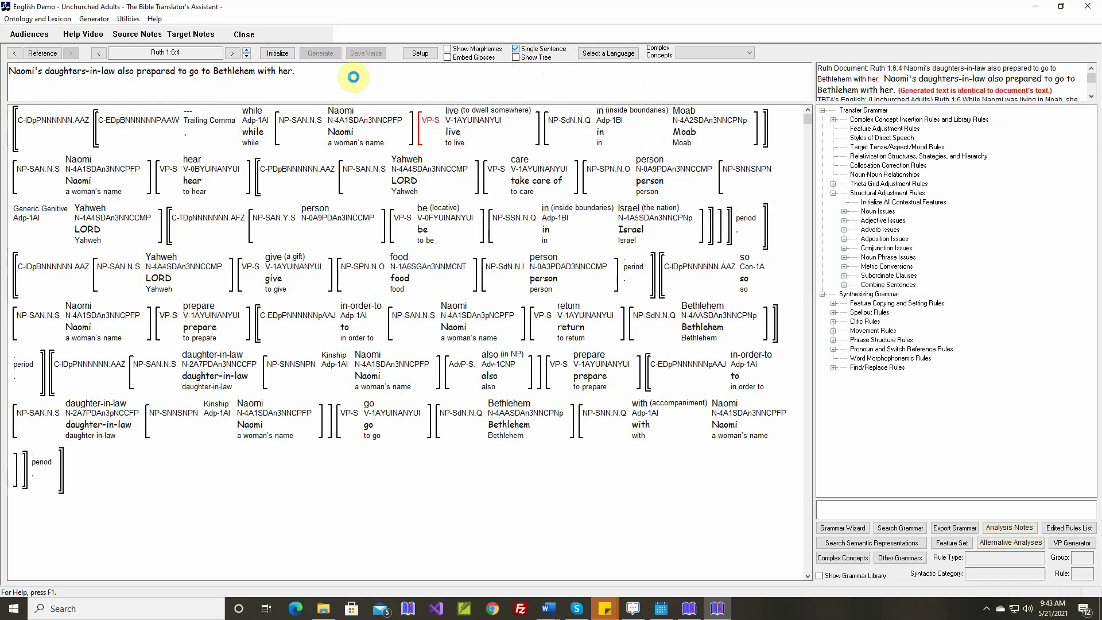
{"action": "left_click", "coordinate": [320, 53]}
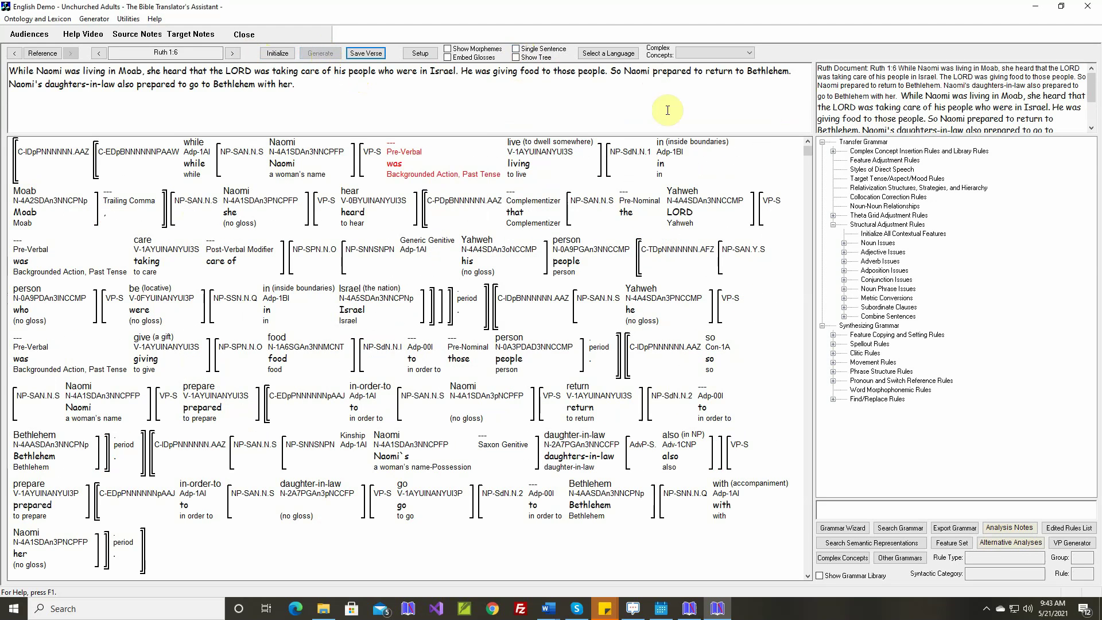
Step: Compare the generated Ruth 1:6 with the document's text and save the verse
{"action": "left_click", "coordinate": [1092, 128]}
{"action": "left_click", "coordinate": [1093, 129]}
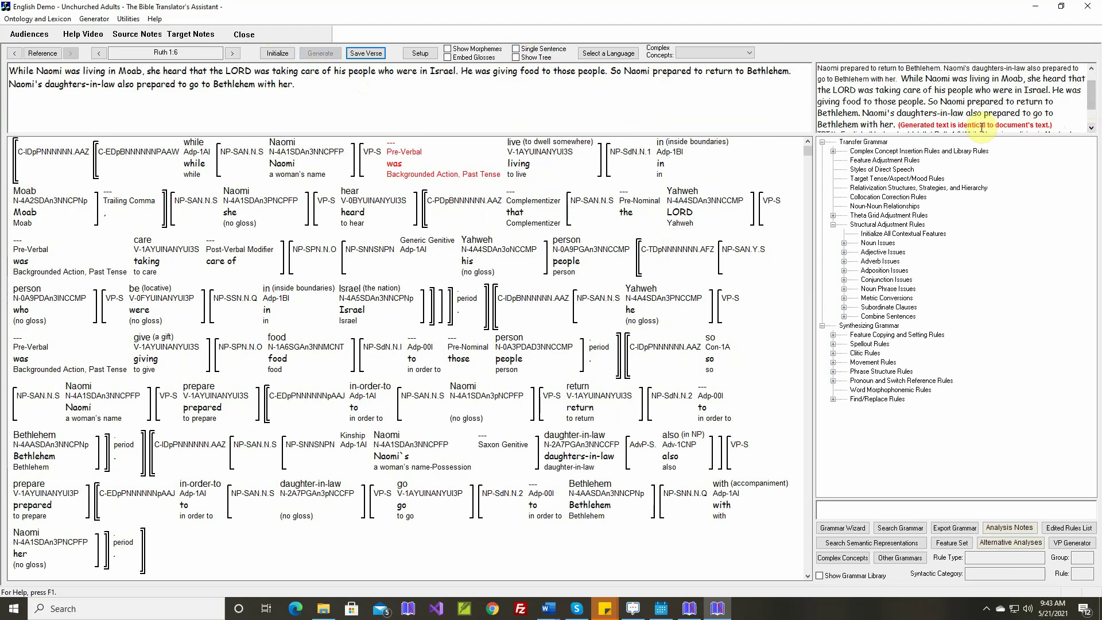
{"action": "left_click", "coordinate": [365, 54]}
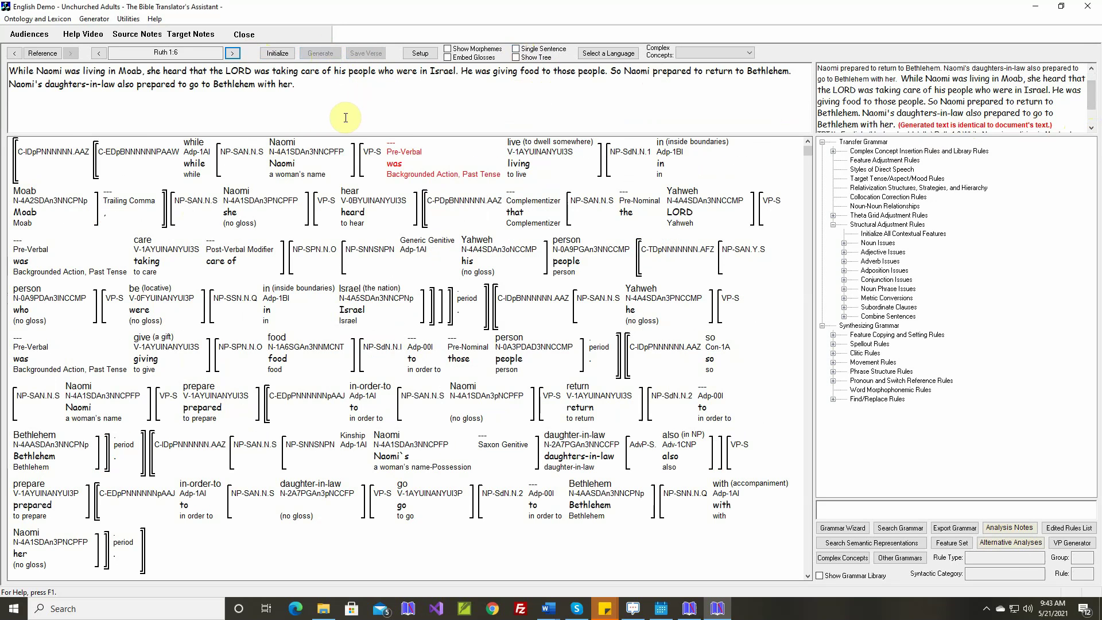